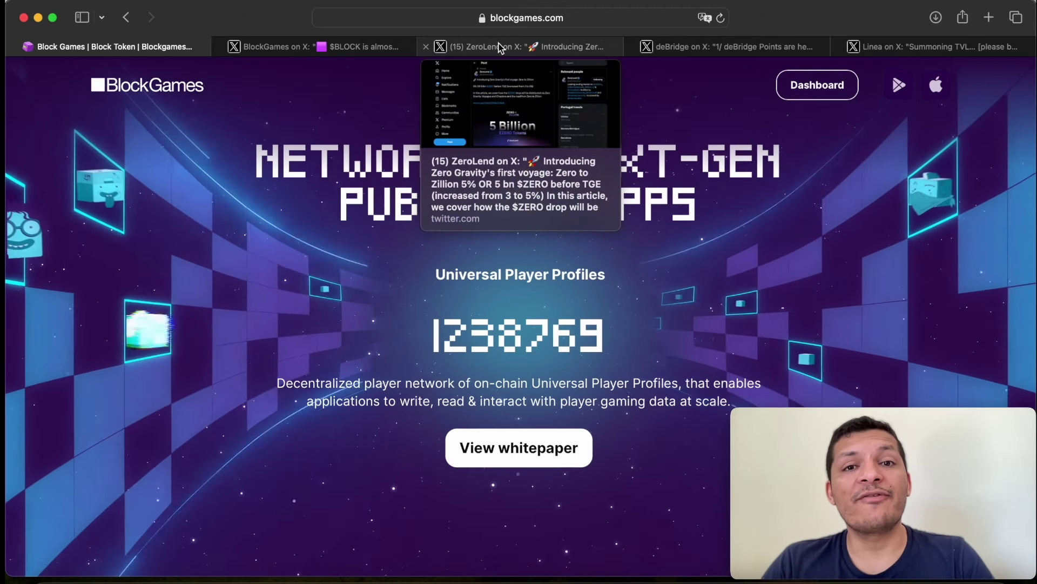
# - Read ZeroLend's pinned Zero to Zillion post and its follow-up thread about the $ZERO airdrop
pyautogui.click(499, 46)
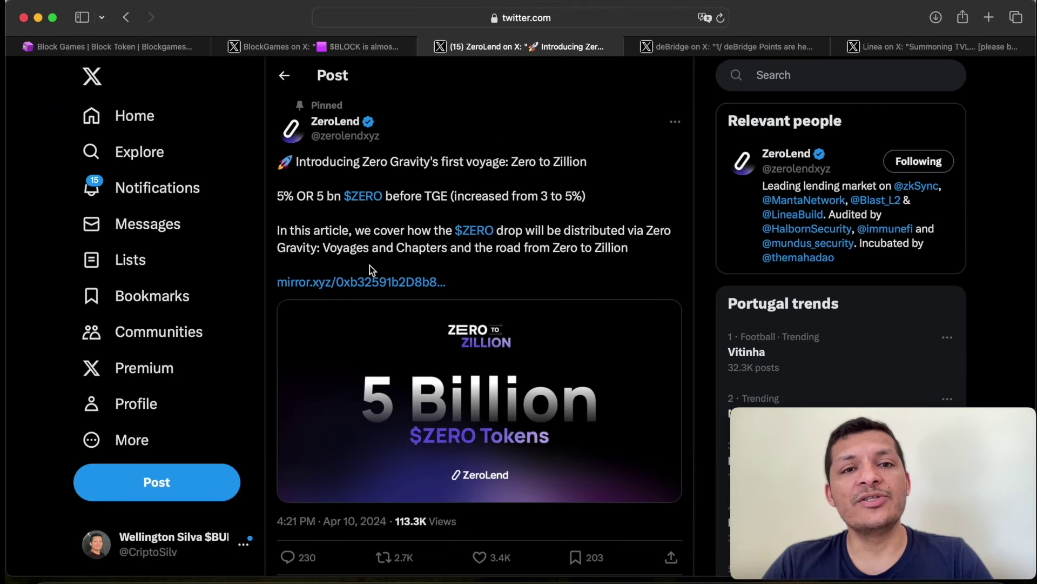
pyautogui.moveTo(299, 165); pyautogui.dragTo(600, 166)
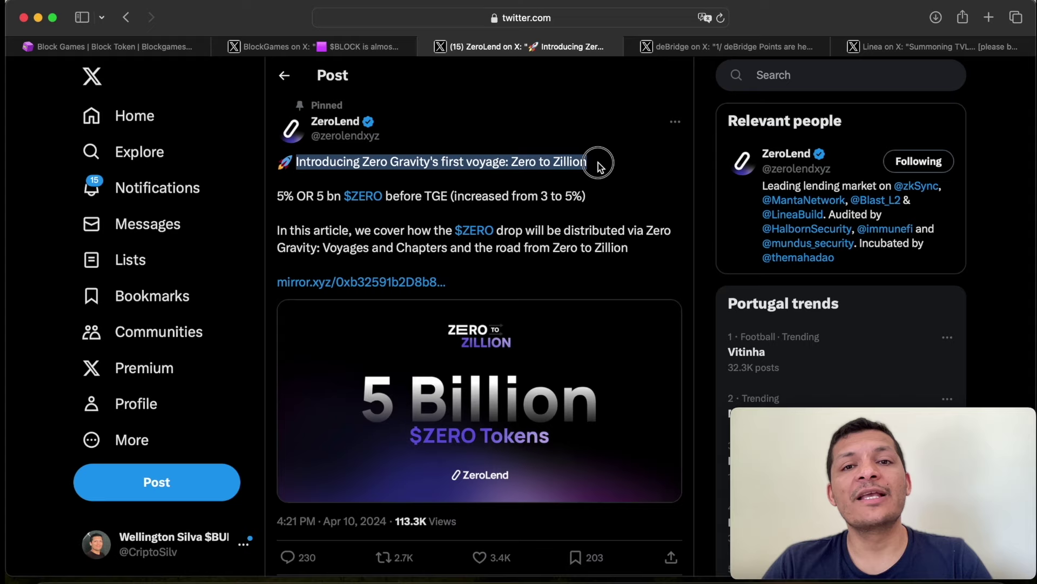
pyautogui.click(593, 199)
pyautogui.click(569, 202)
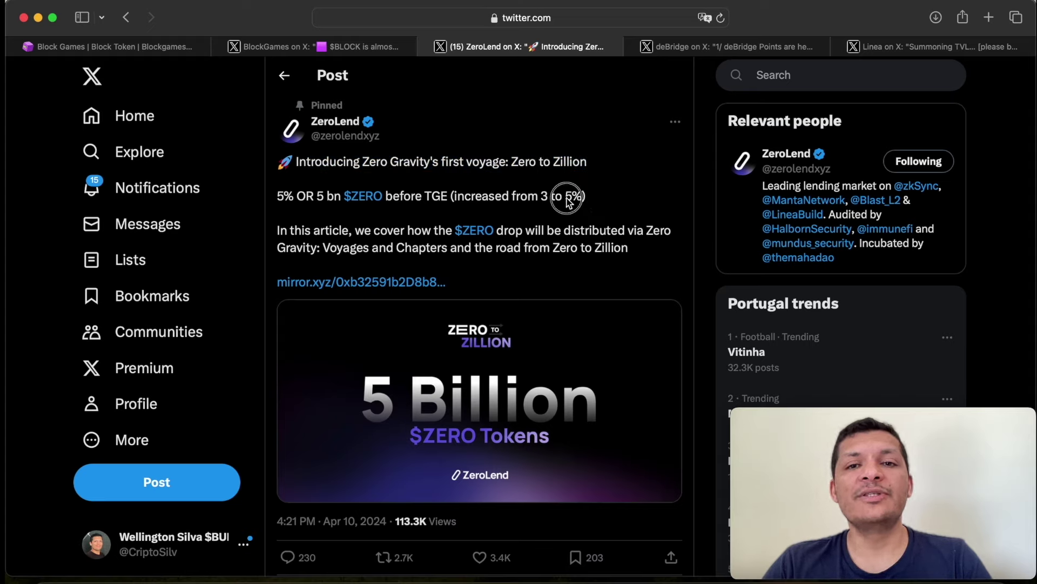
pyautogui.moveTo(584, 202); pyautogui.dragTo(584, 204)
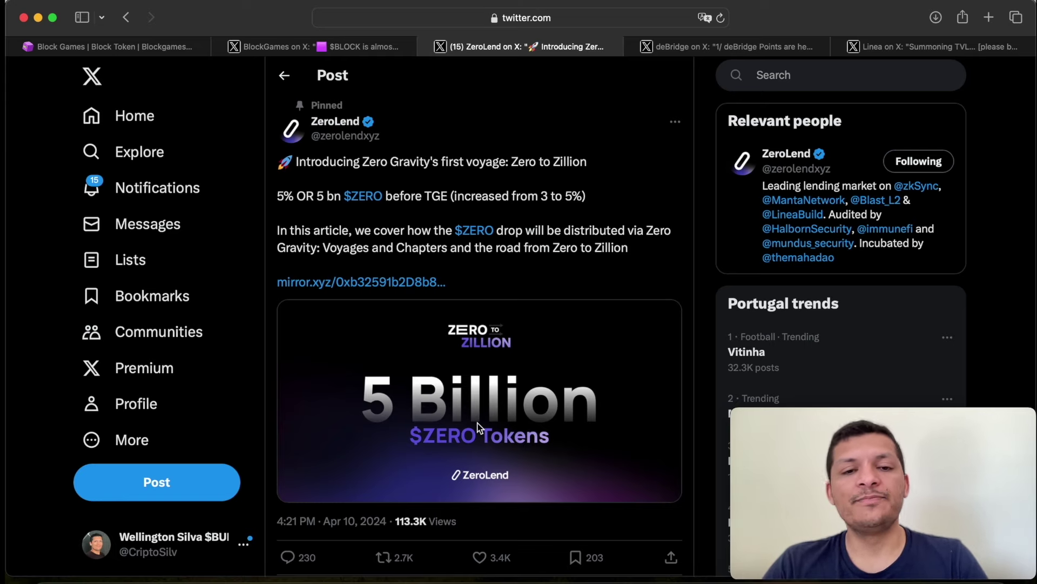
pyautogui.scroll(-15, 478, 426)
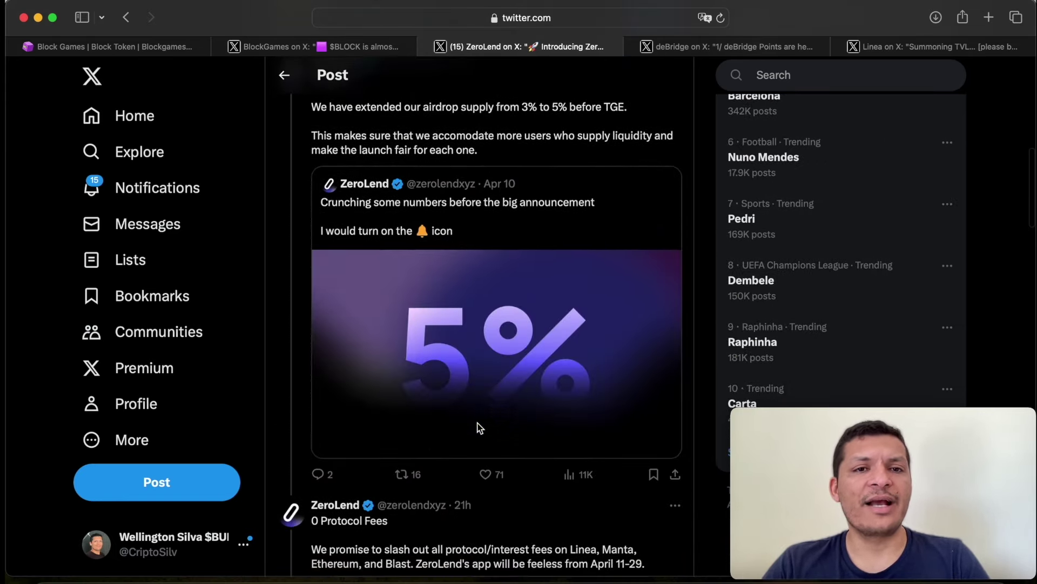
pyautogui.scroll(-15, 480, 426)
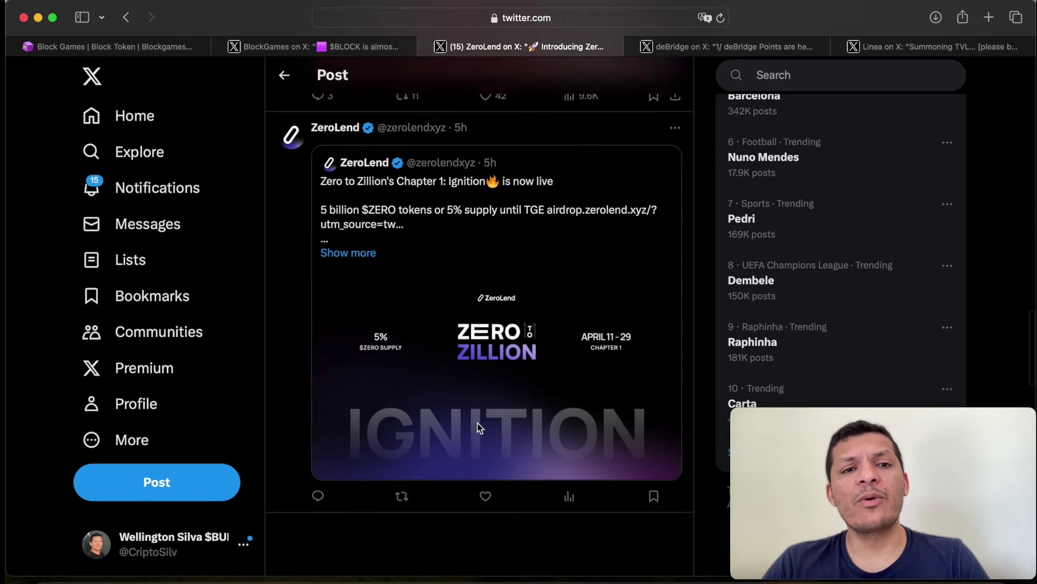
pyautogui.scroll(20, 479, 427)
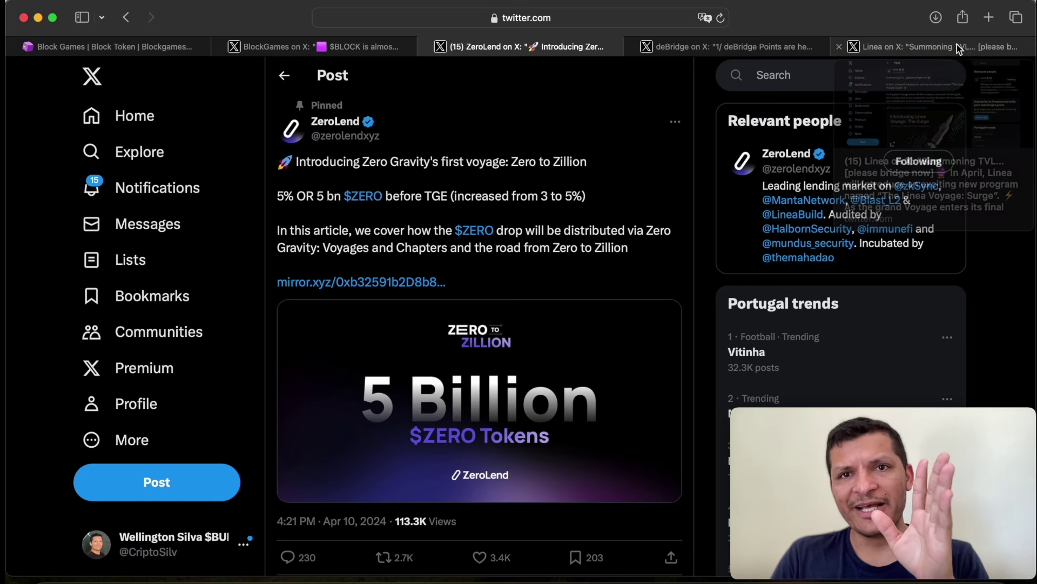
# - Move the Linea post's tab ahead of the deBridge tab and highlight the sentence introducing "The Linea Voyage: Surge"
pyautogui.moveTo(957, 44); pyautogui.dragTo(749, 43)
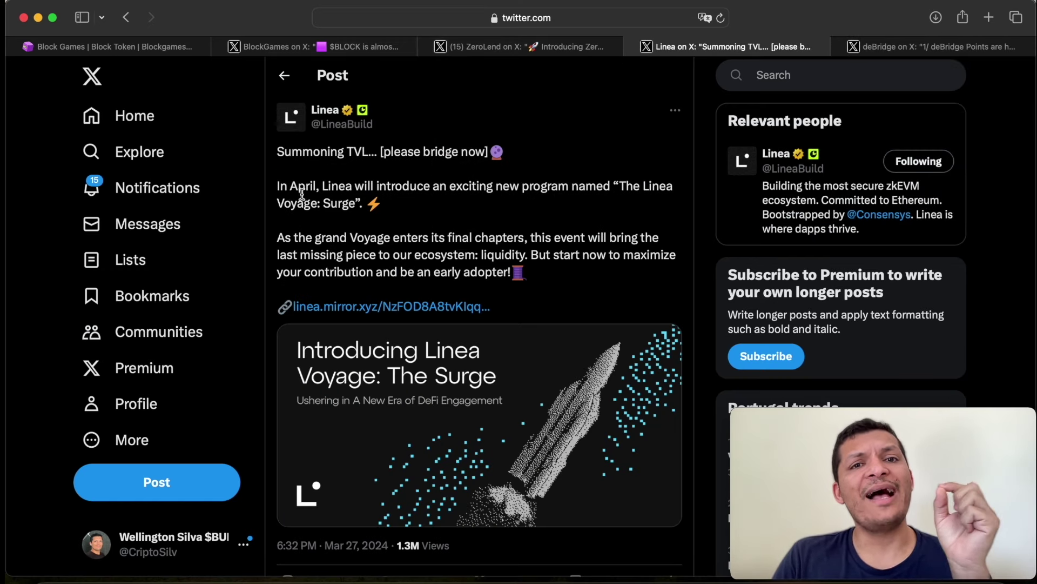
pyautogui.moveTo(281, 184); pyautogui.dragTo(406, 197)
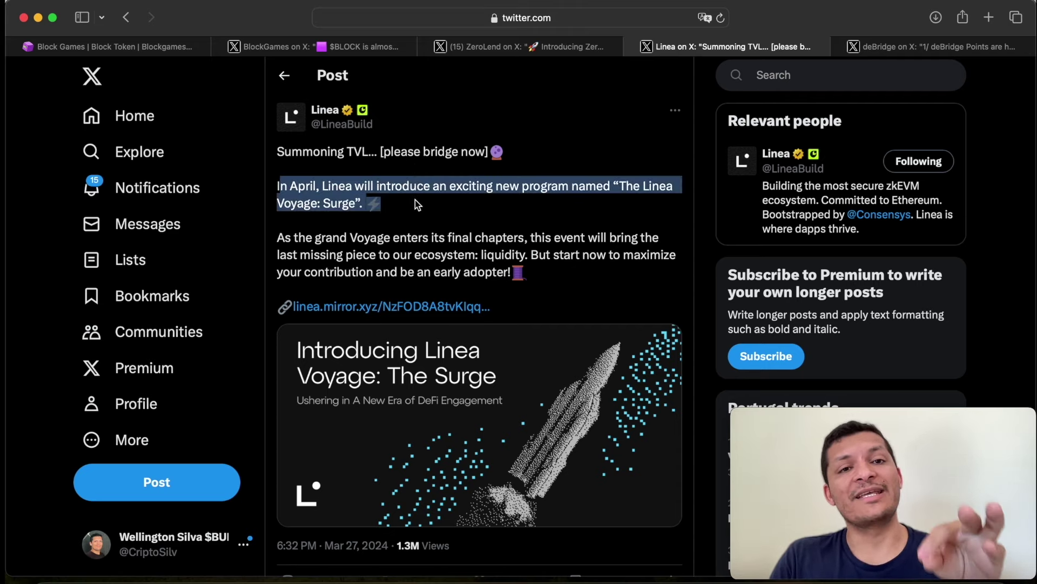
pyautogui.click(415, 201)
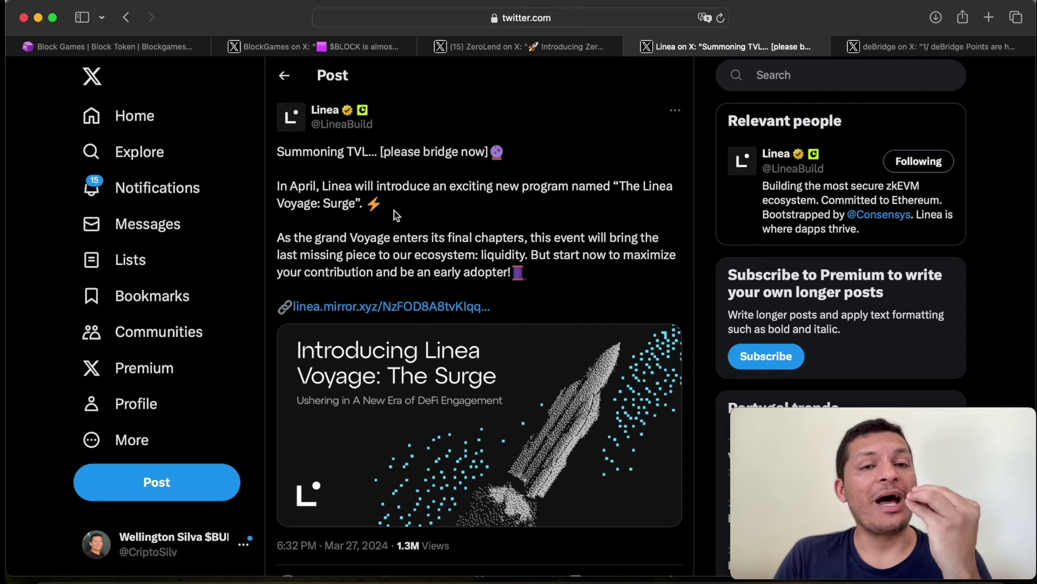
pyautogui.moveTo(282, 183); pyautogui.dragTo(393, 206)
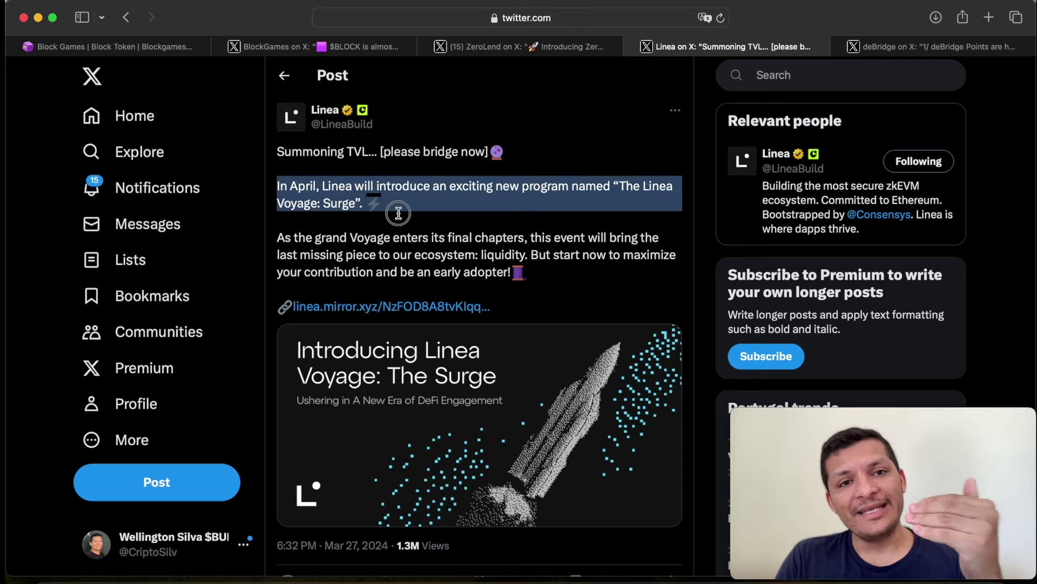
pyautogui.click(401, 218)
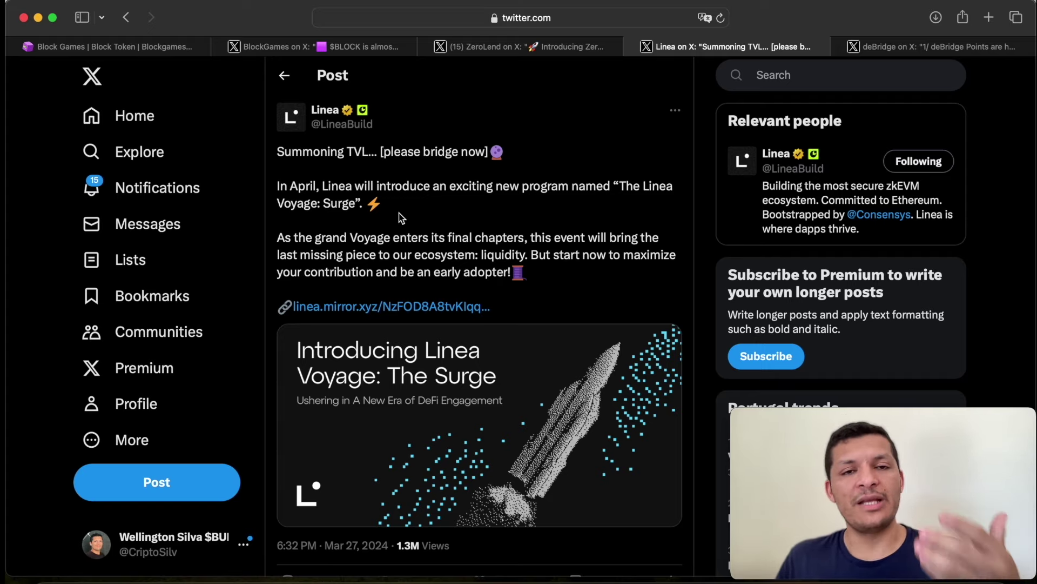
# - Read the Linea Surge thread for how LXP-L works and how it differs from LXP
pyautogui.scroll(-1, 405, 268)
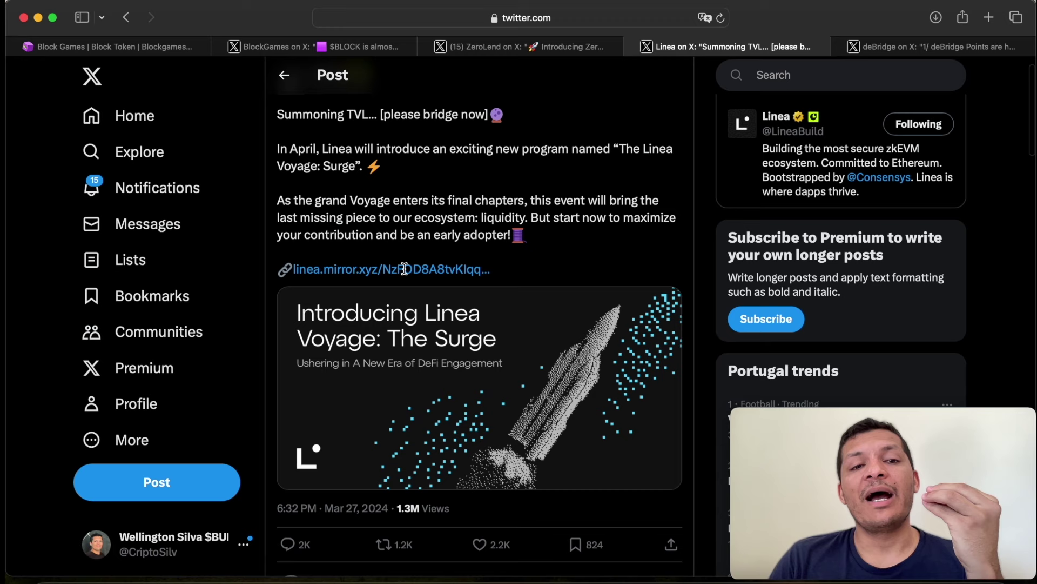
pyautogui.scroll(-4, 403, 270)
pyautogui.scroll(-5, 407, 274)
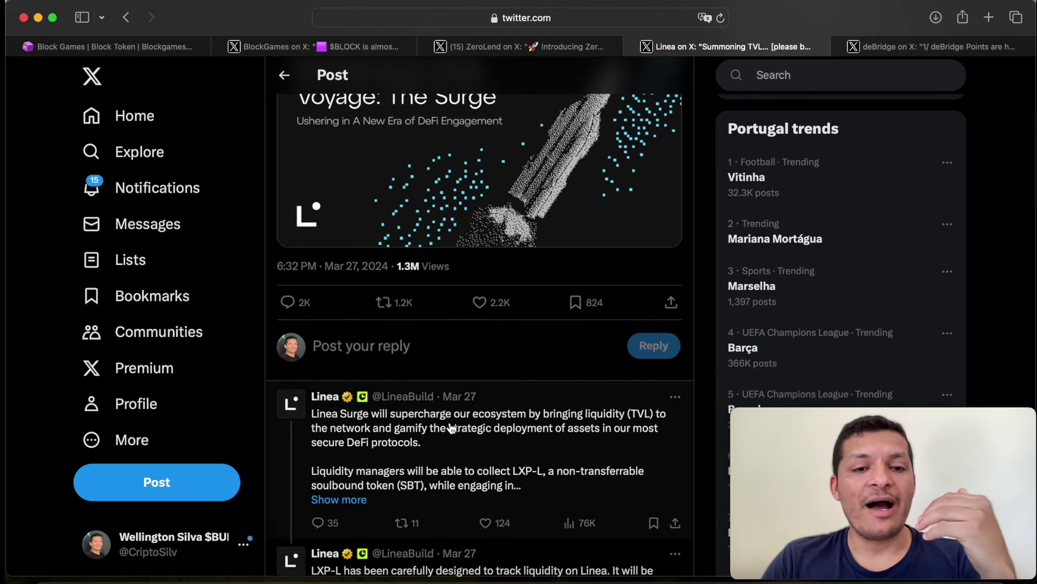
pyautogui.scroll(-7, 452, 428)
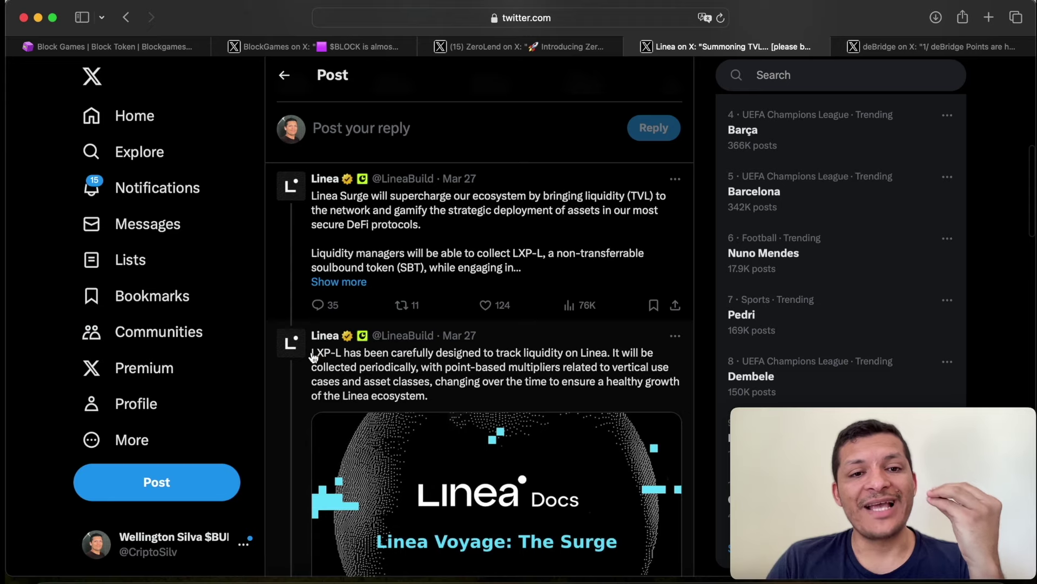
pyautogui.moveTo(312, 355); pyautogui.dragTo(345, 360)
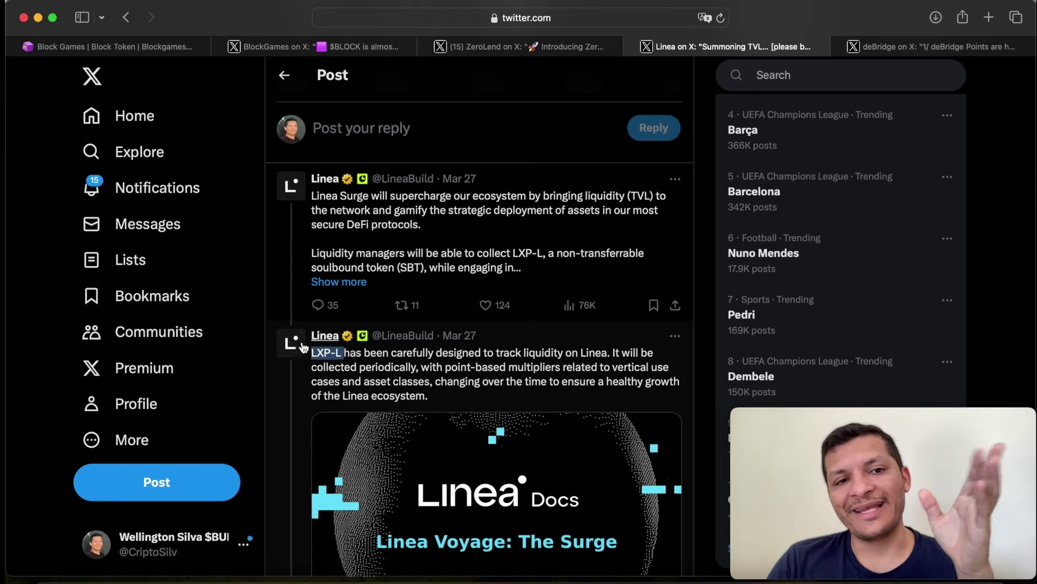
pyautogui.click(707, 348)
pyautogui.scroll(-7, 707, 348)
pyautogui.scroll(-5, 706, 347)
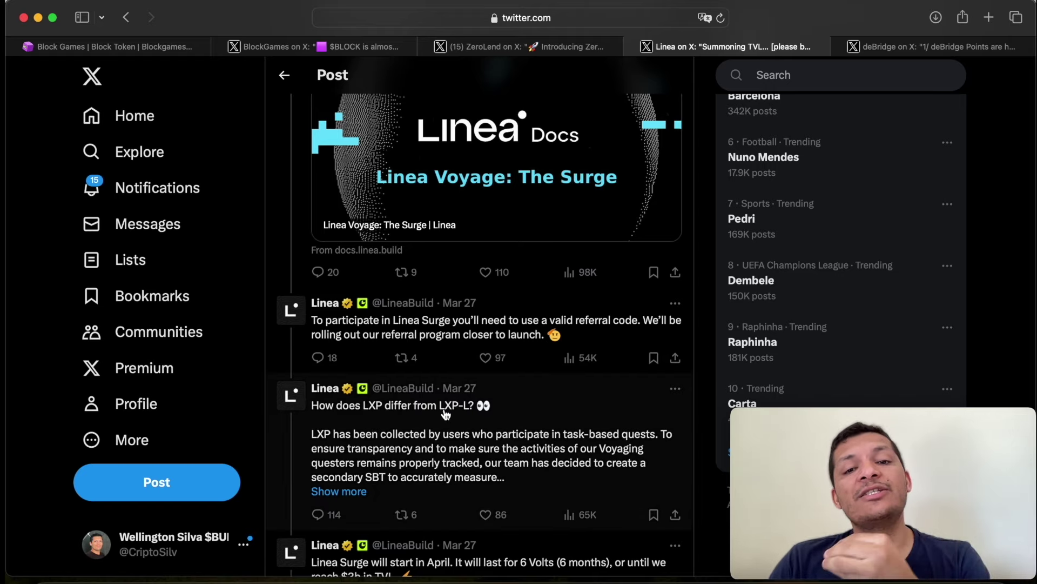
pyautogui.scroll(10, 455, 414)
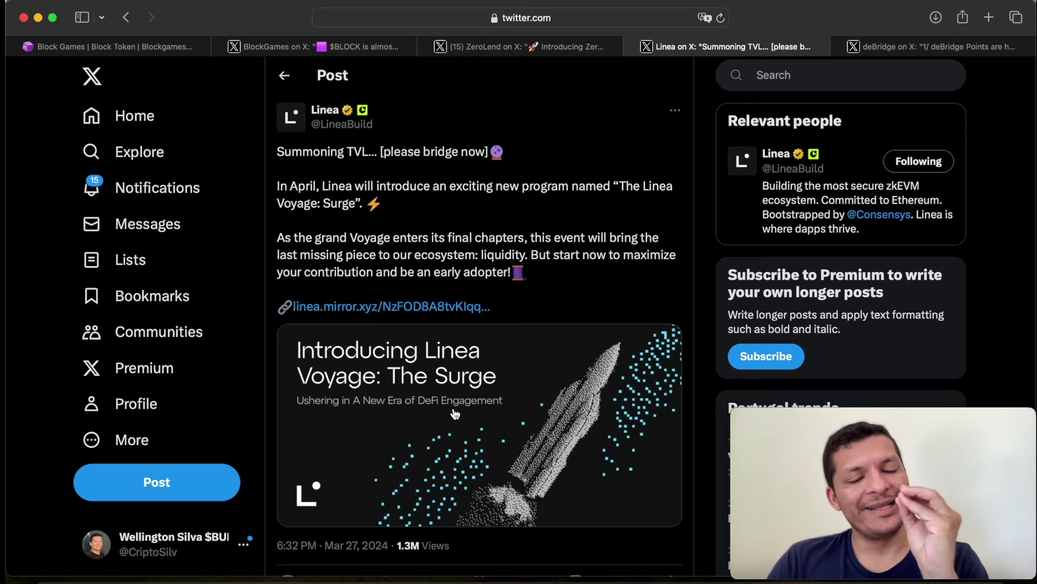
# - Switch to Chrome with the ZeroLend app and check the MetaMask wallet's token balances on Linea
pyautogui.press('super+Tab')
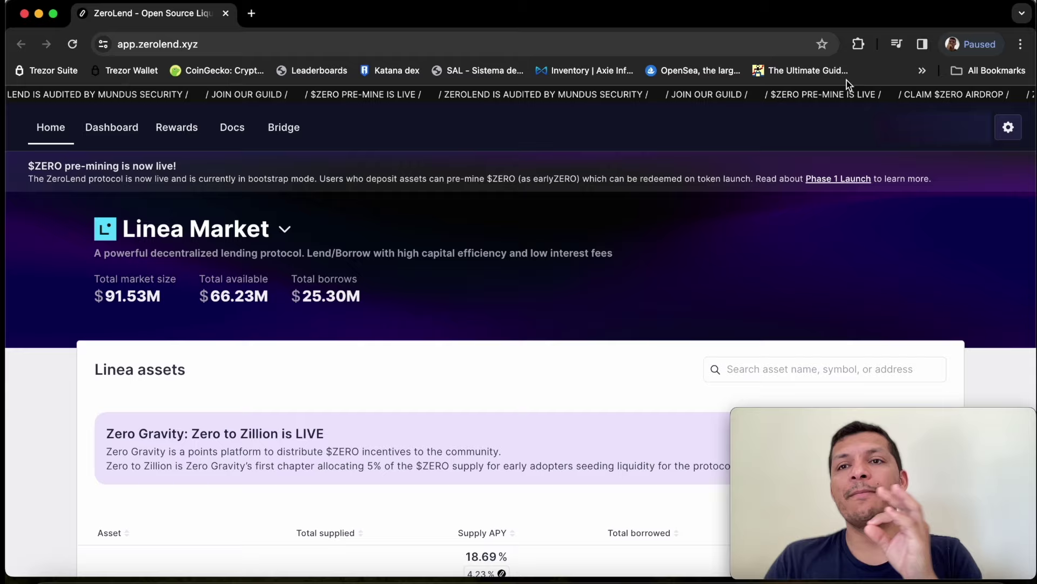
pyautogui.click(859, 44)
pyautogui.click(724, 189)
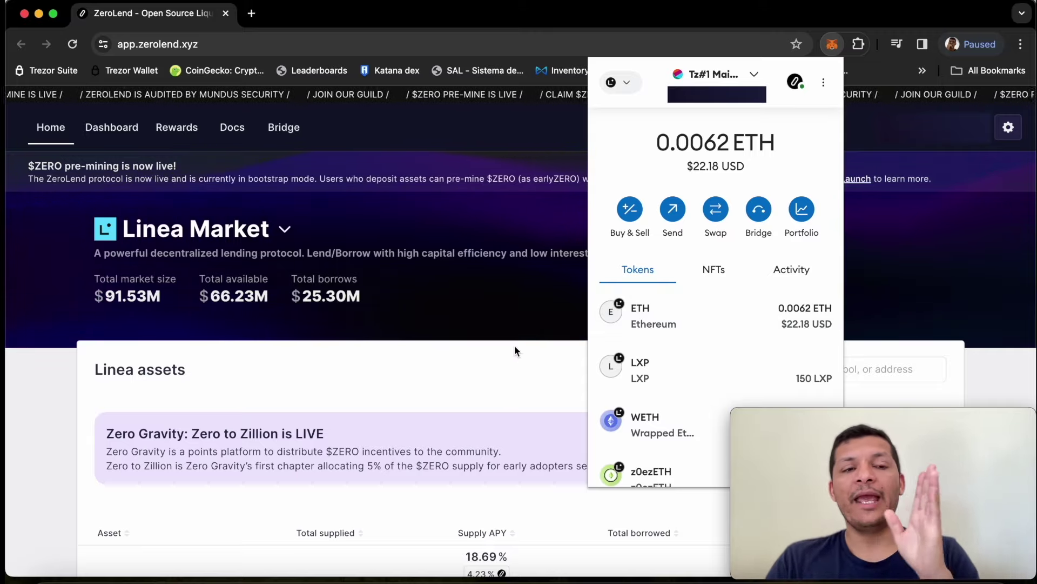
pyautogui.click(503, 330)
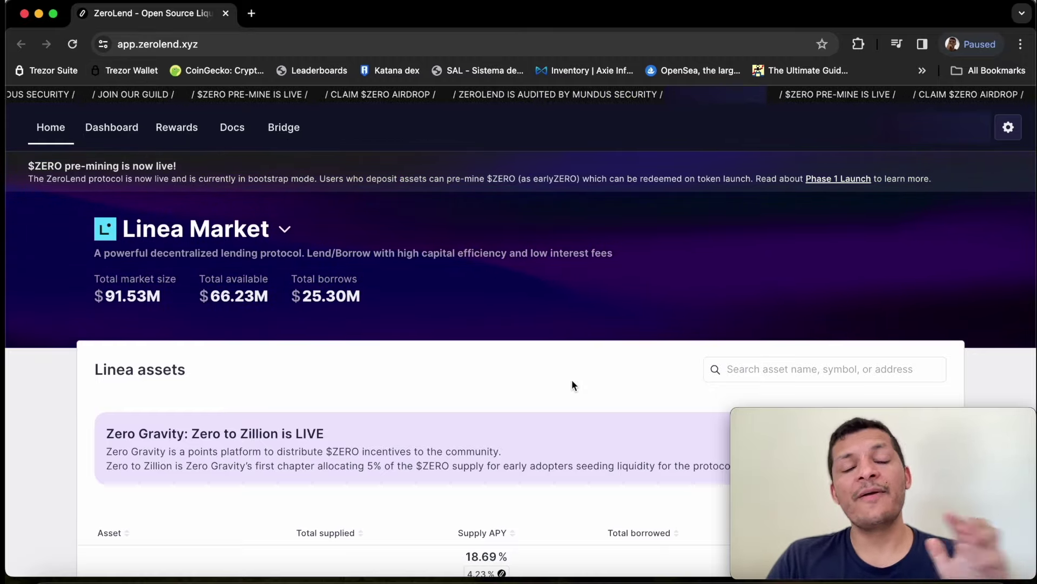
# - Examine the Linea Market page's Zero Gravity notice and the reward points offered for supplying Ethereum
pyautogui.scroll(-2, 573, 385)
pyautogui.scroll(-1, 573, 385)
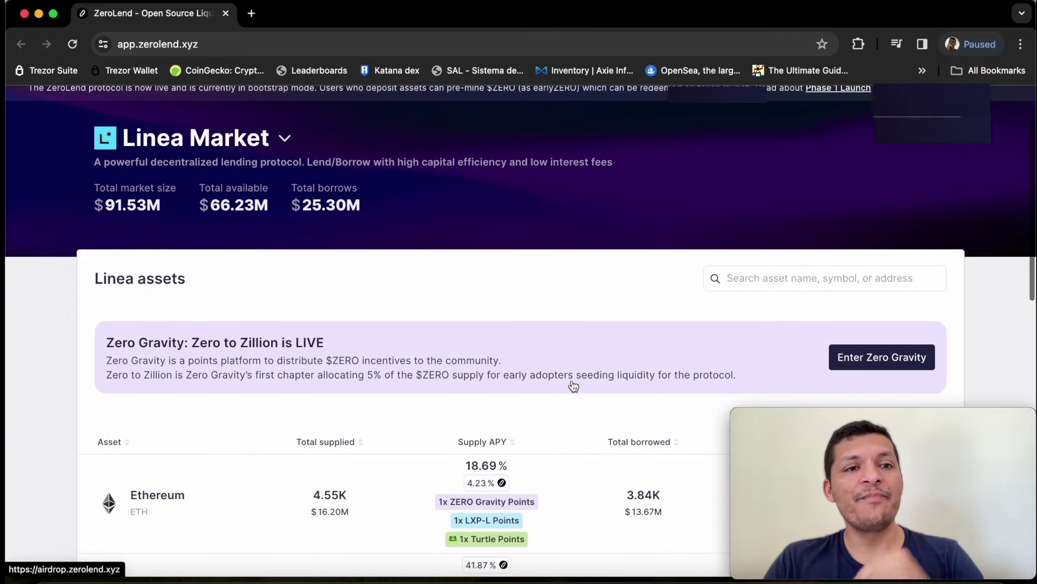
pyautogui.scroll(-1, 509, 313)
pyautogui.scroll(4, 511, 313)
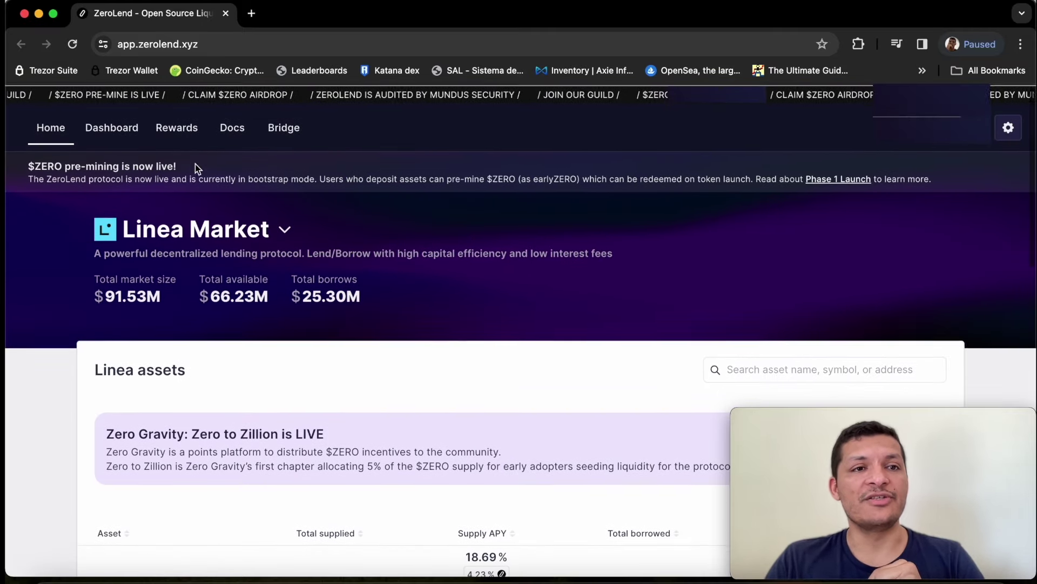
# - Open the ZeroLend dashboard's supply form for ETH and enter the maximum amount, 0.005227262956611822 ETH
pyautogui.click(111, 131)
pyautogui.scroll(-10, 454, 427)
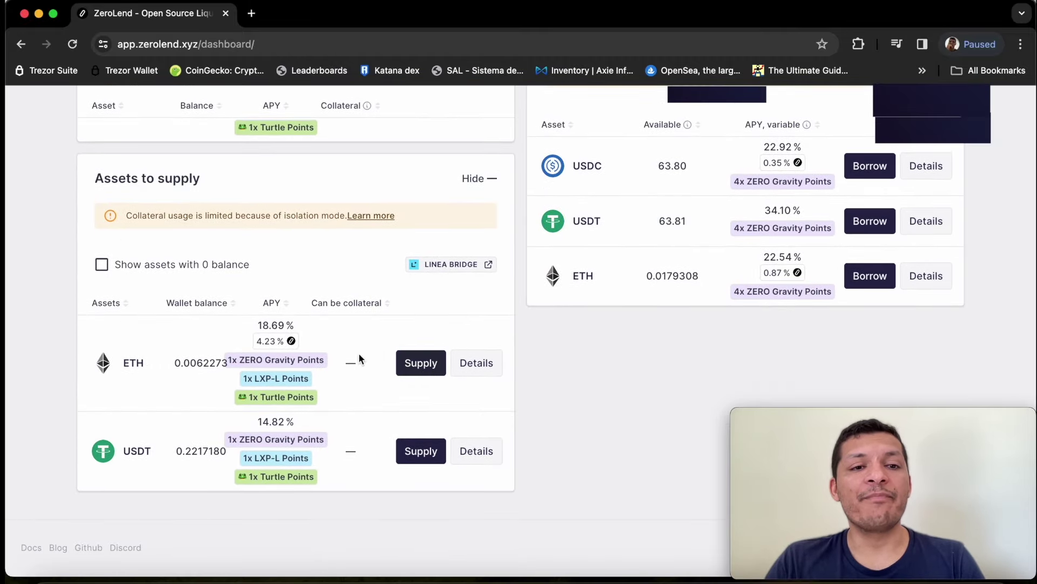
pyautogui.click(410, 369)
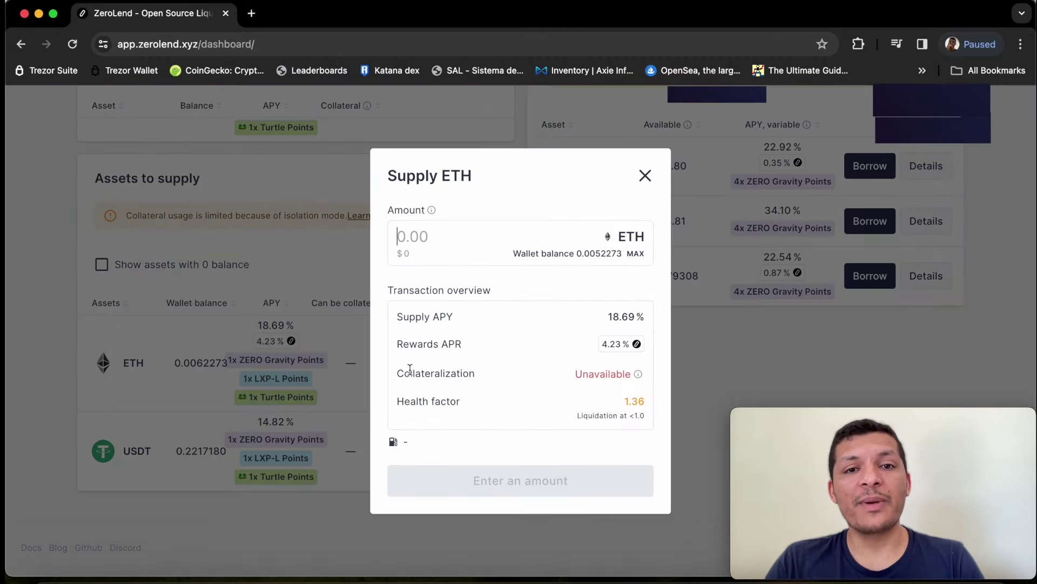
pyautogui.click(479, 261)
pyautogui.write('0.')
pyautogui.press('super+v')
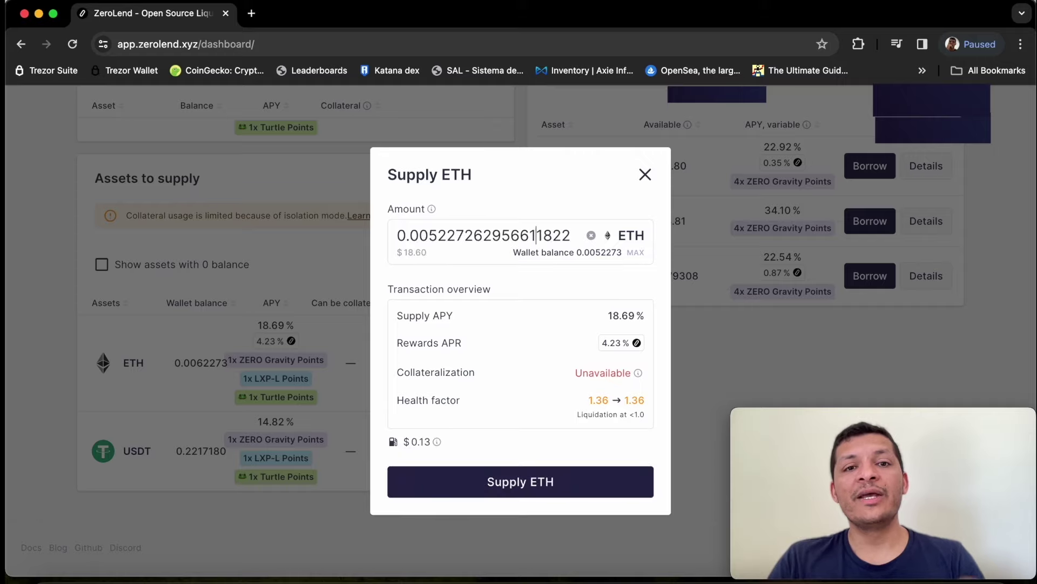
pyautogui.moveTo(410, 234); pyautogui.dragTo(604, 232)
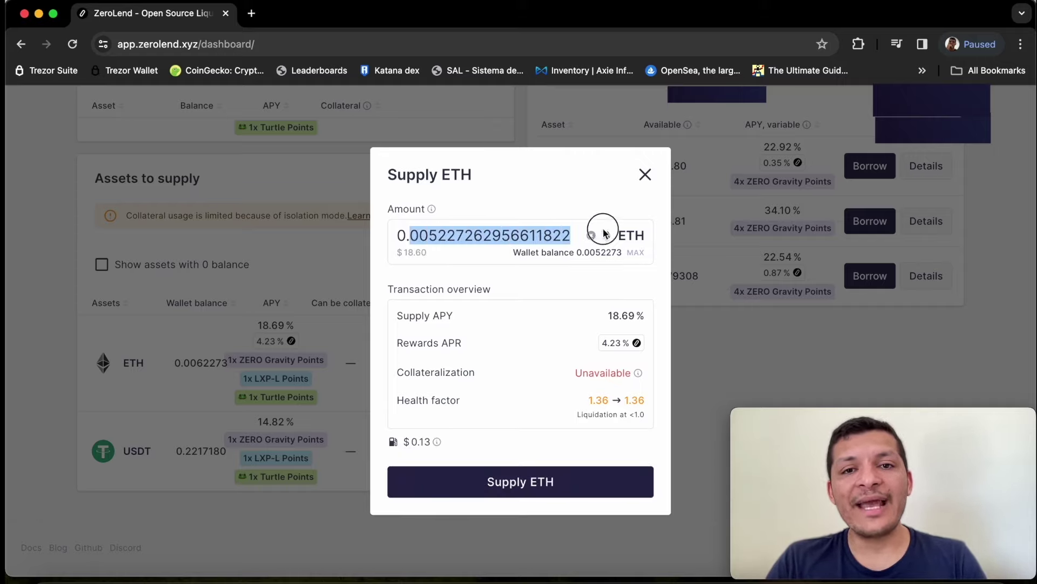
pyautogui.click(536, 235)
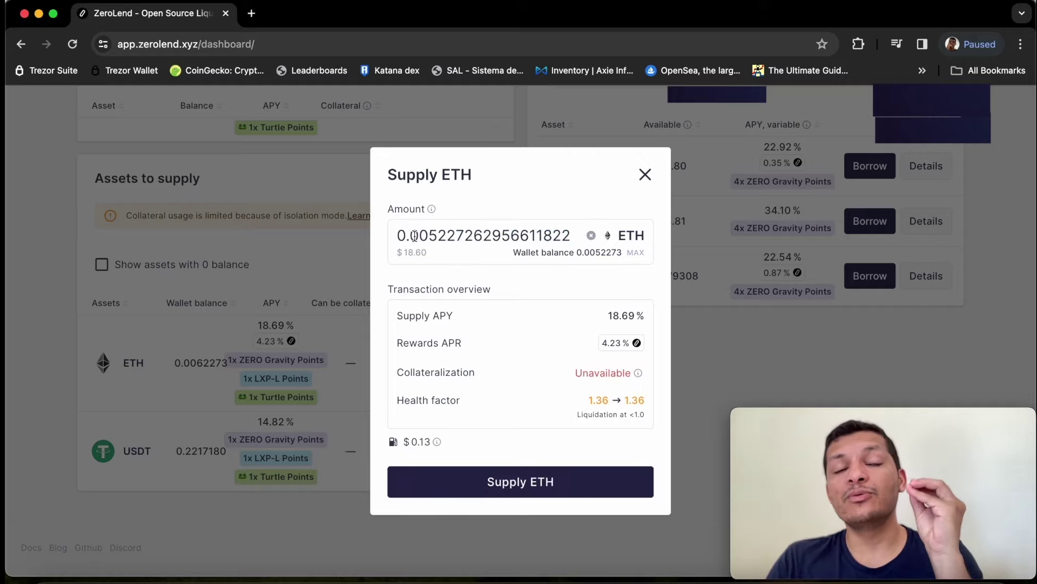
pyautogui.moveTo(411, 235); pyautogui.dragTo(562, 249)
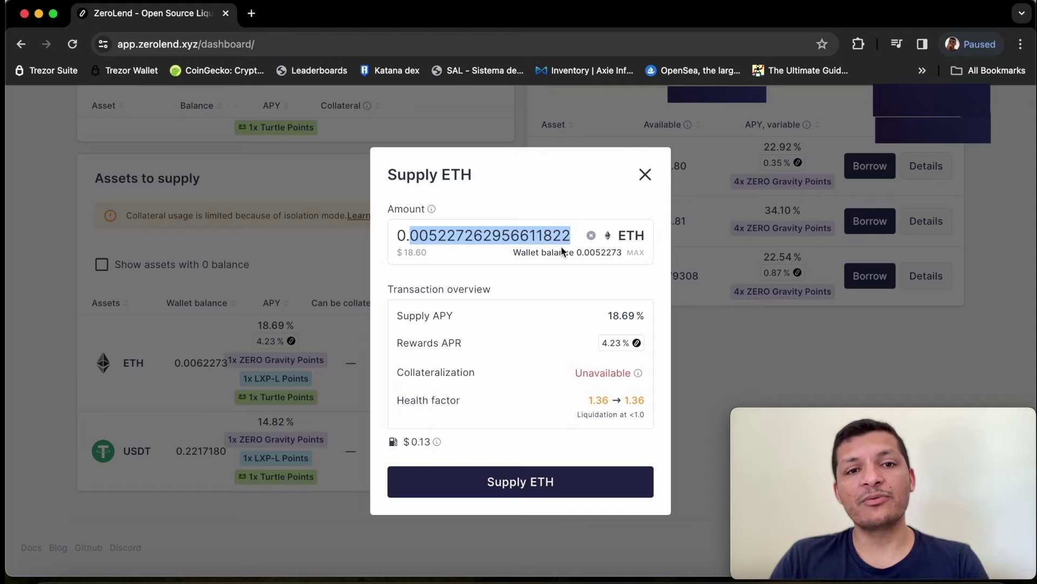
pyautogui.press('BackSpace')
pyautogui.press('super+z')
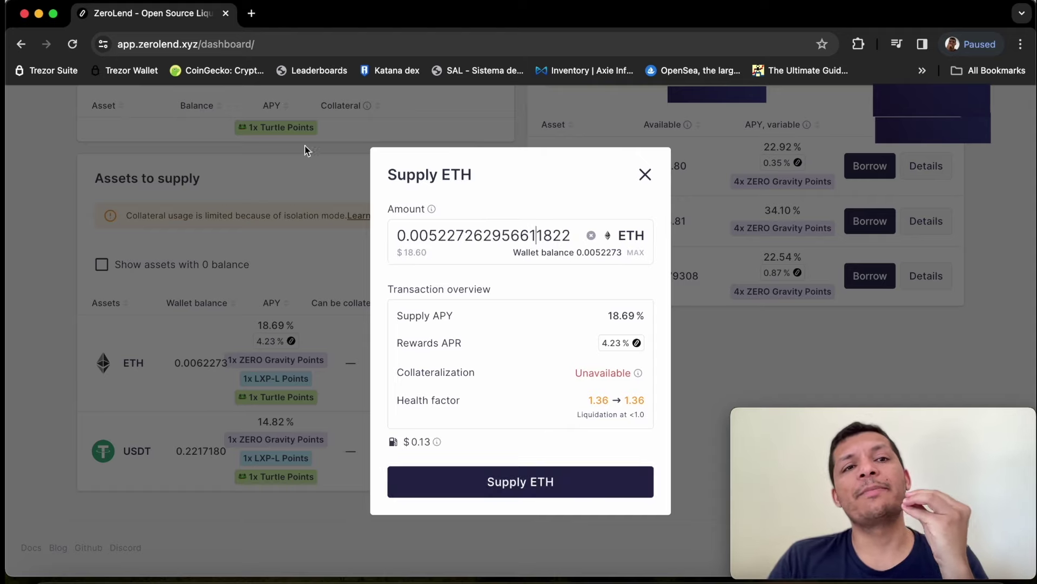
# - Write 0.10 in the address bar as an example amount without running a search
pyautogui.click(273, 44)
pyautogui.write('0;')
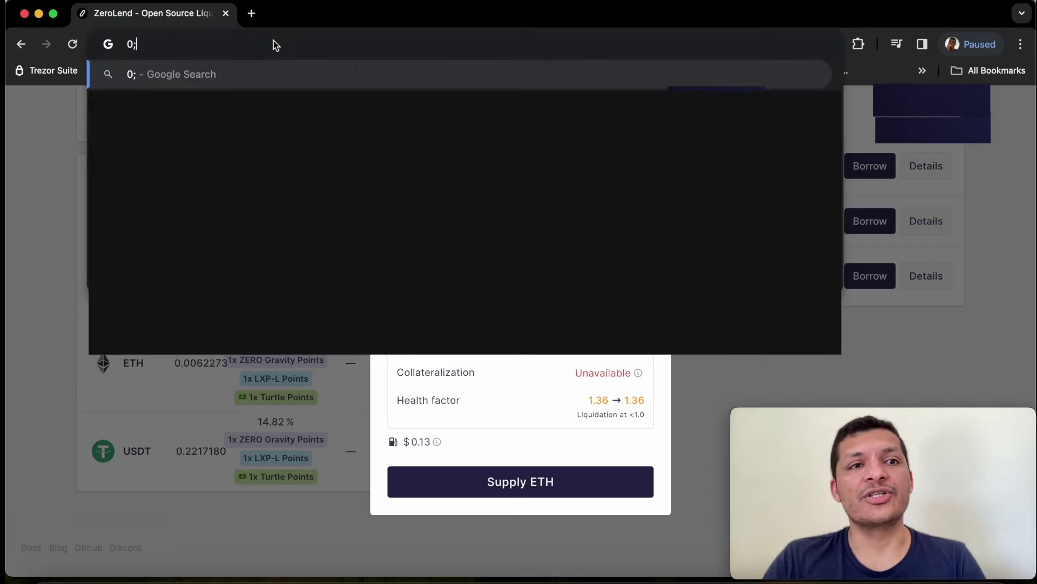
pyautogui.press('BackSpace')
pyautogui.write('.10')
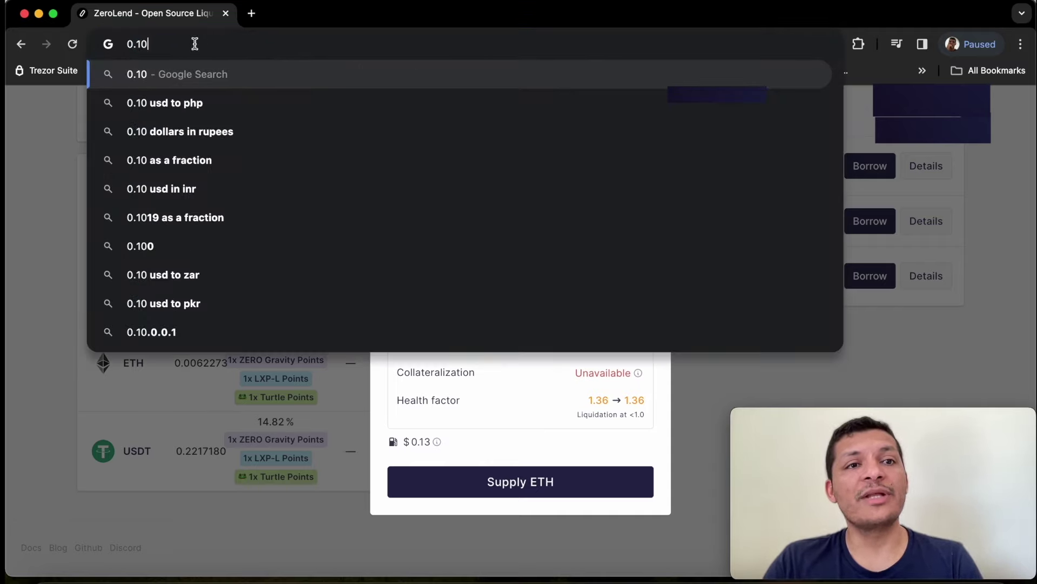
pyautogui.click(502, 441)
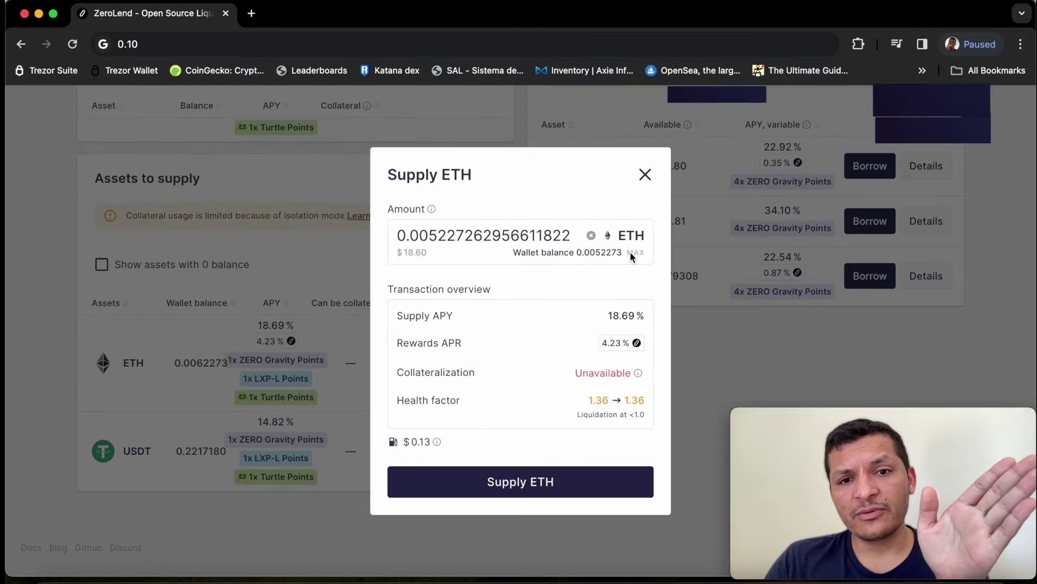
# - Submit the ETH supply, reject its deposit request in MetaMask, and close the supply form
pyautogui.click(527, 482)
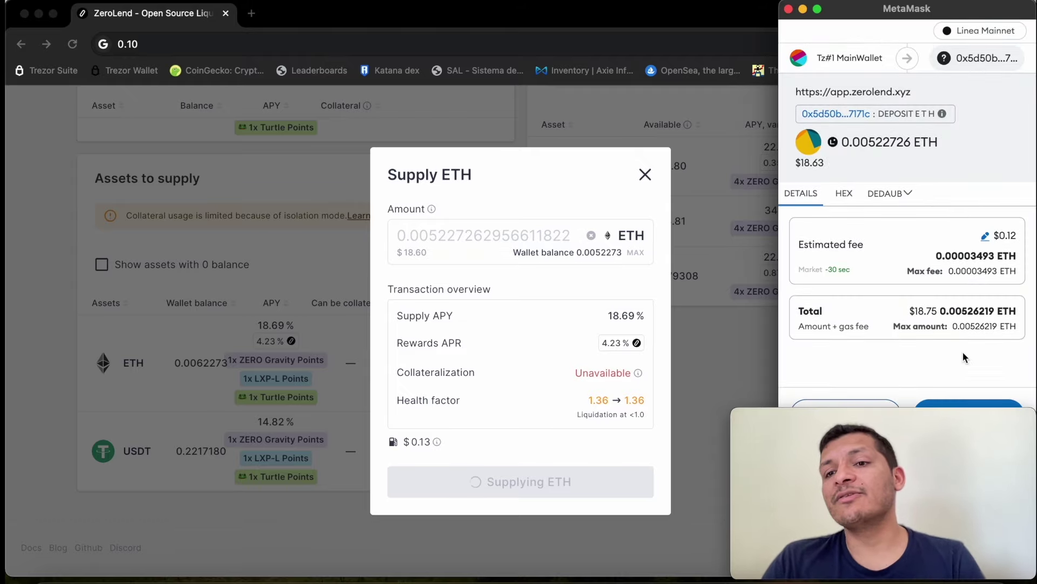
pyautogui.click(868, 402)
pyautogui.click(646, 155)
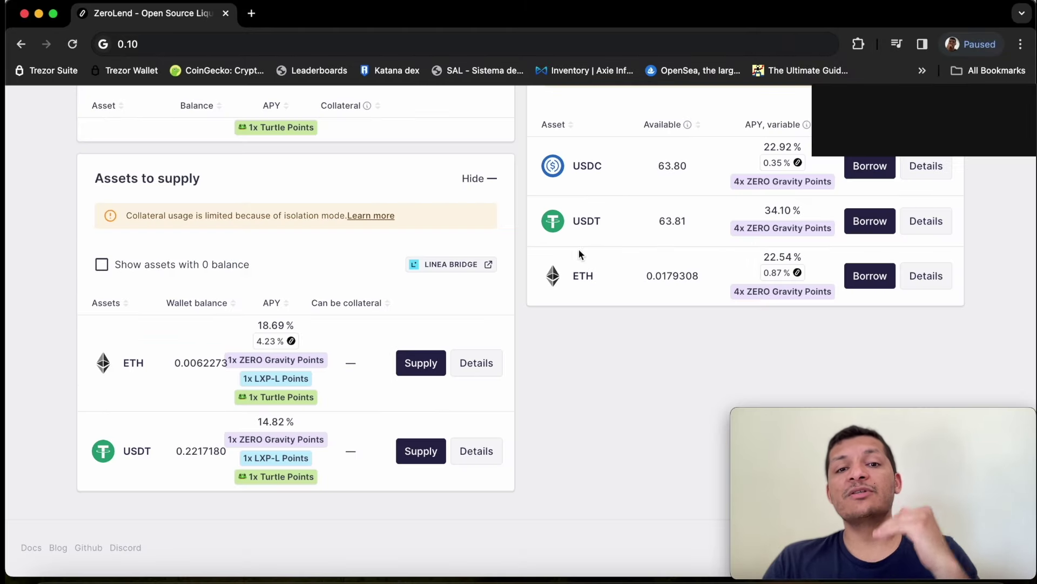
# - Examine the dashboard's assets to supply and borrow, including their available amounts, APYs and reward points
pyautogui.scroll(3, 605, 370)
pyautogui.scroll(1, 604, 373)
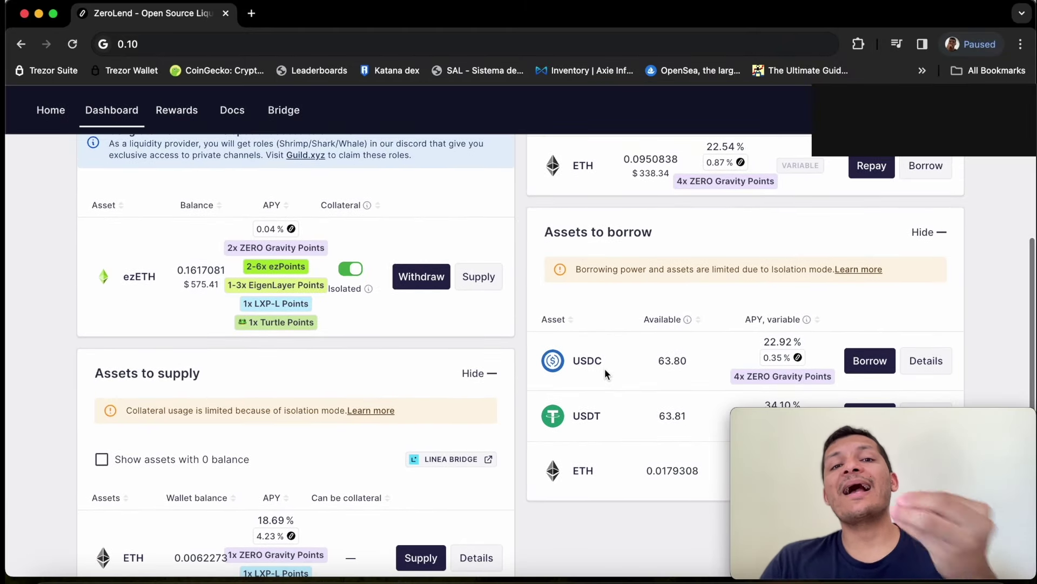
pyautogui.scroll(-2, 605, 370)
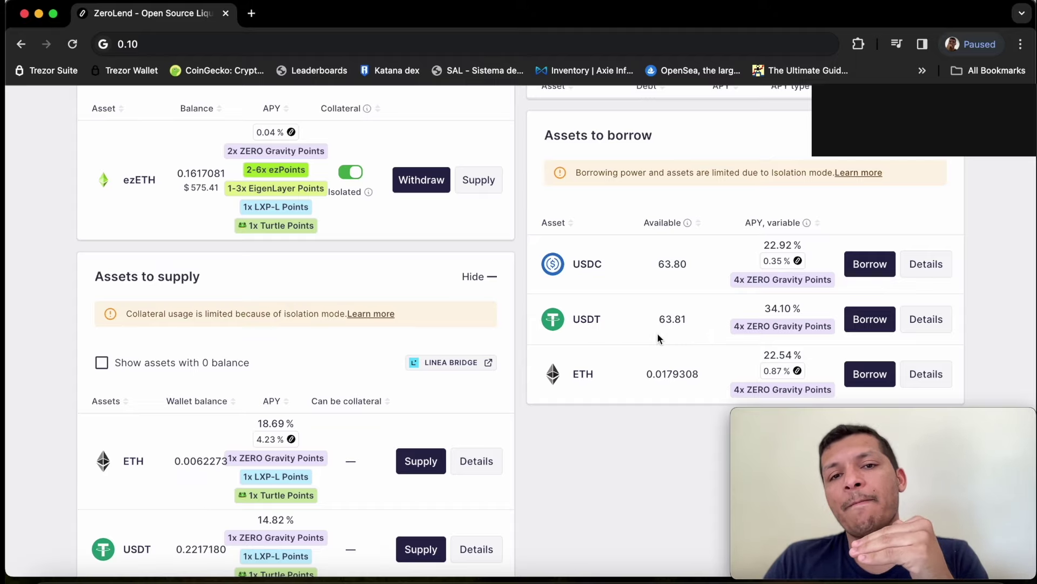
pyautogui.scroll(5, 658, 338)
pyautogui.scroll(-7, 444, 316)
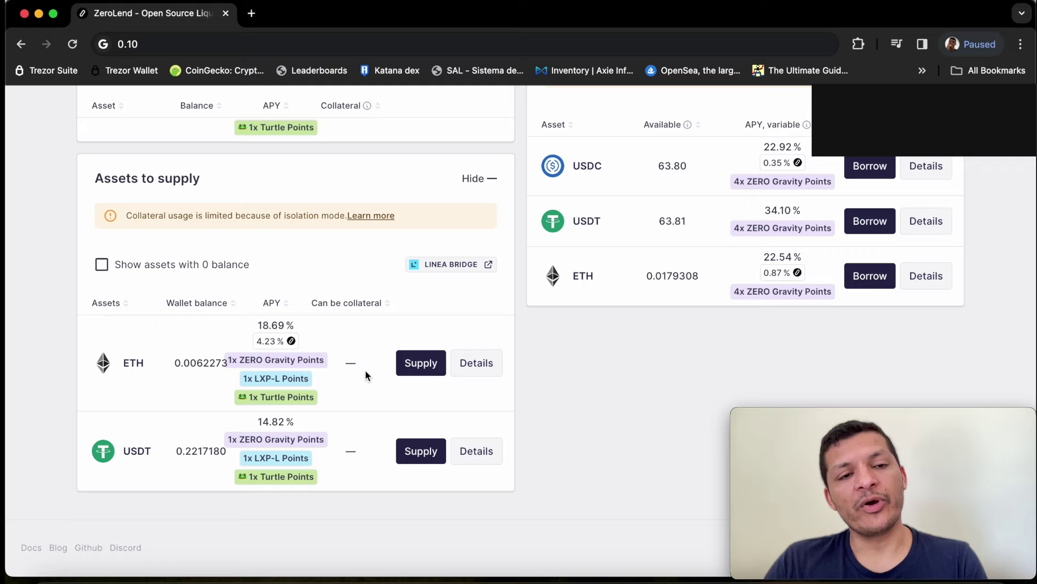
pyautogui.moveTo(668, 219)
pyautogui.scroll(1, 667, 219)
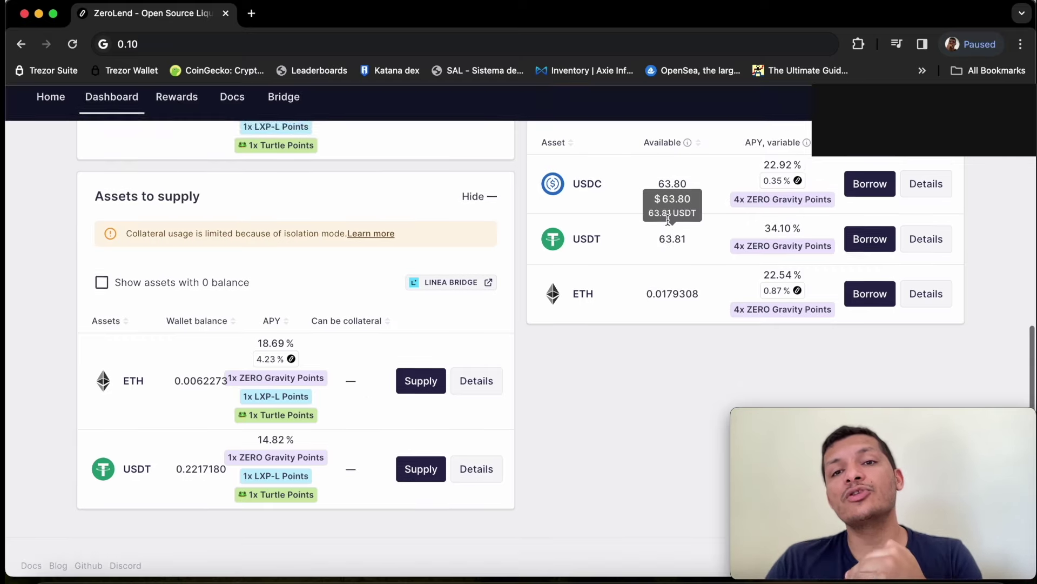
pyautogui.scroll(2, 668, 220)
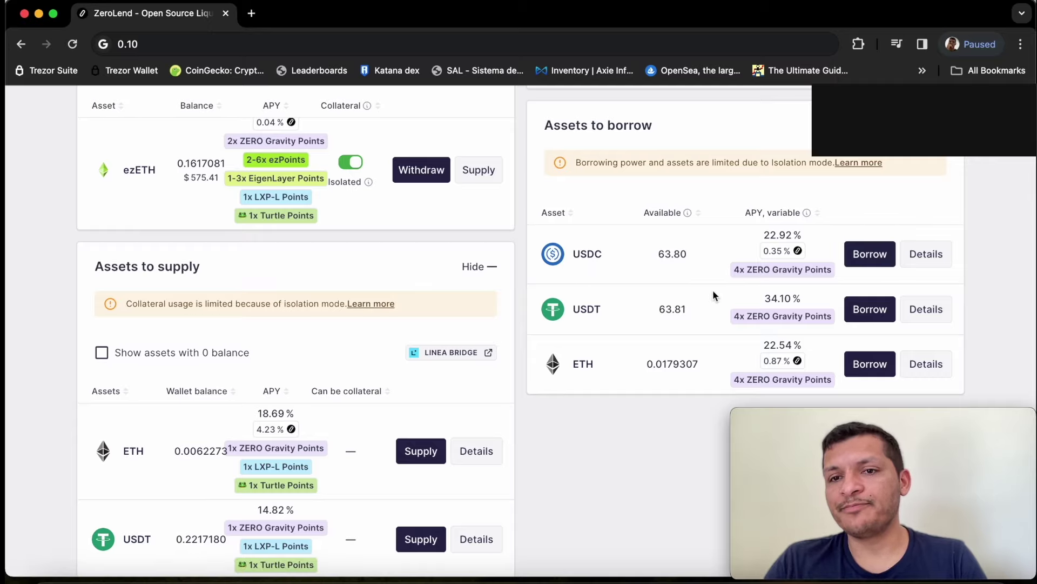
# - Open the borrow form for USDC, enter 10 as the amount, and acknowledge the risks involved
pyautogui.click(878, 260)
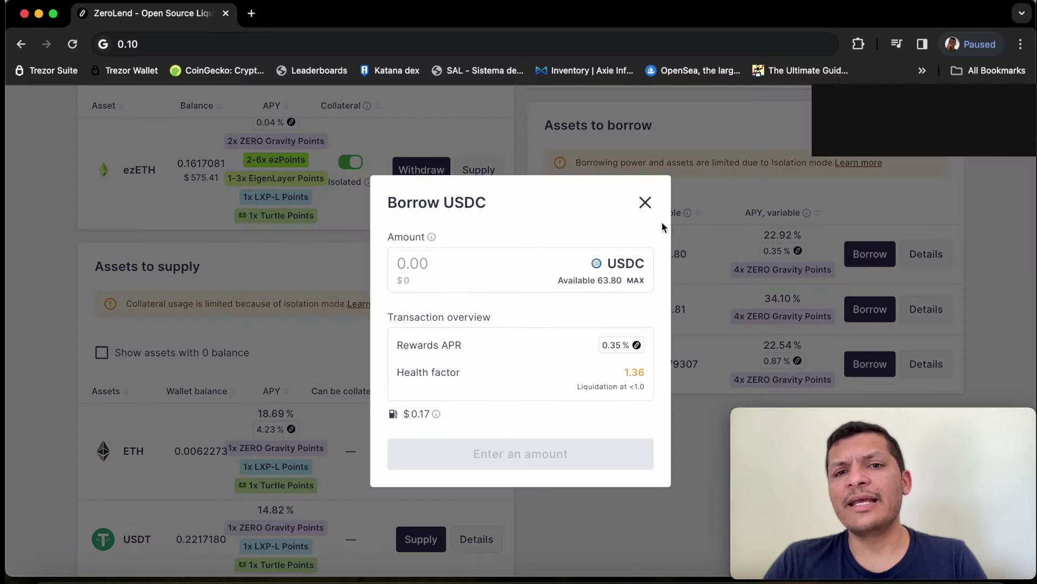
pyautogui.click(487, 264)
pyautogui.write('10')
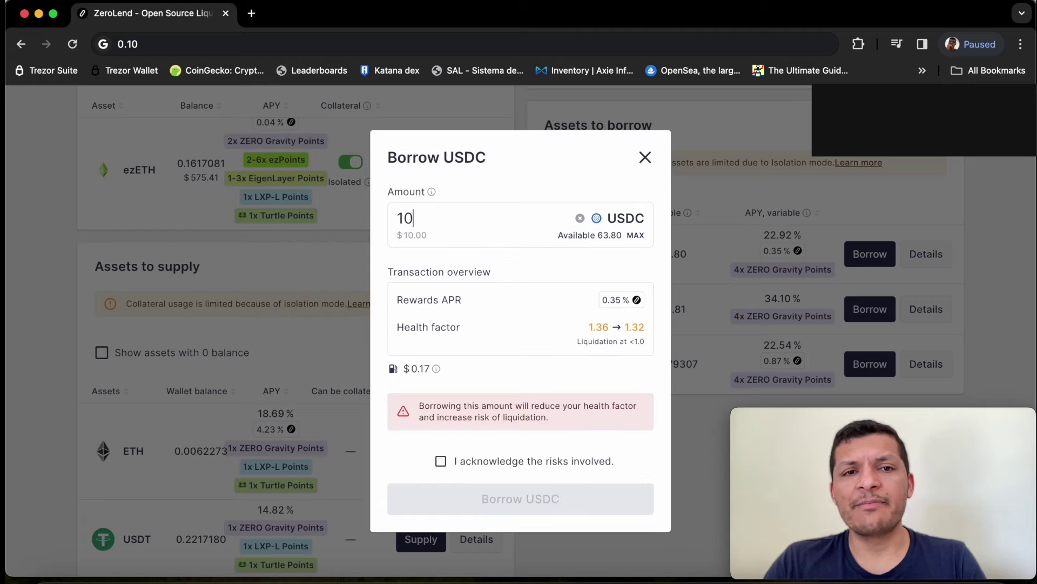
pyautogui.click(441, 462)
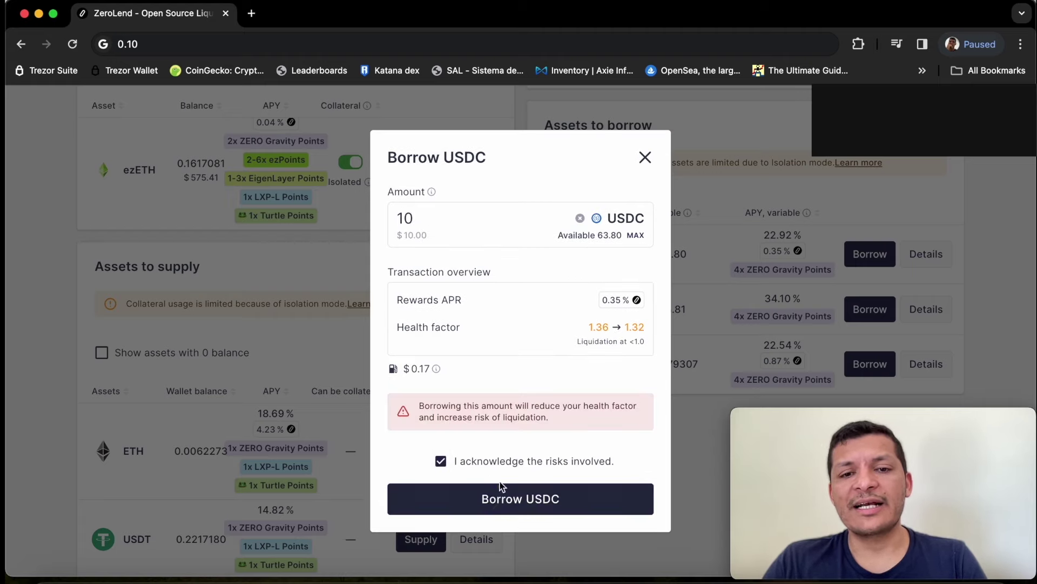
# - Submit the USDC borrow, reject its transaction request in MetaMask, and close the borrow form
pyautogui.click(515, 505)
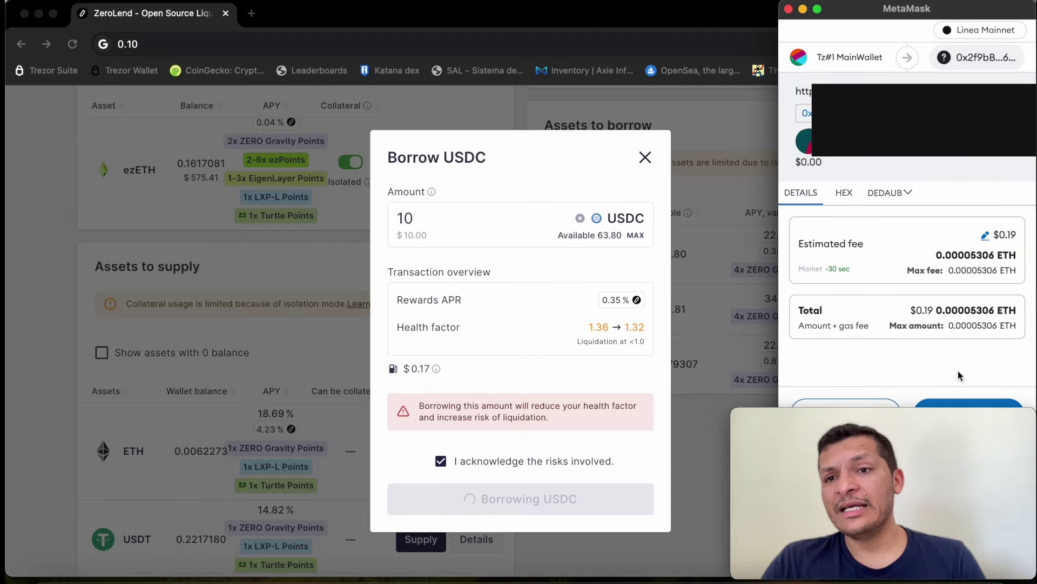
pyautogui.click(864, 413)
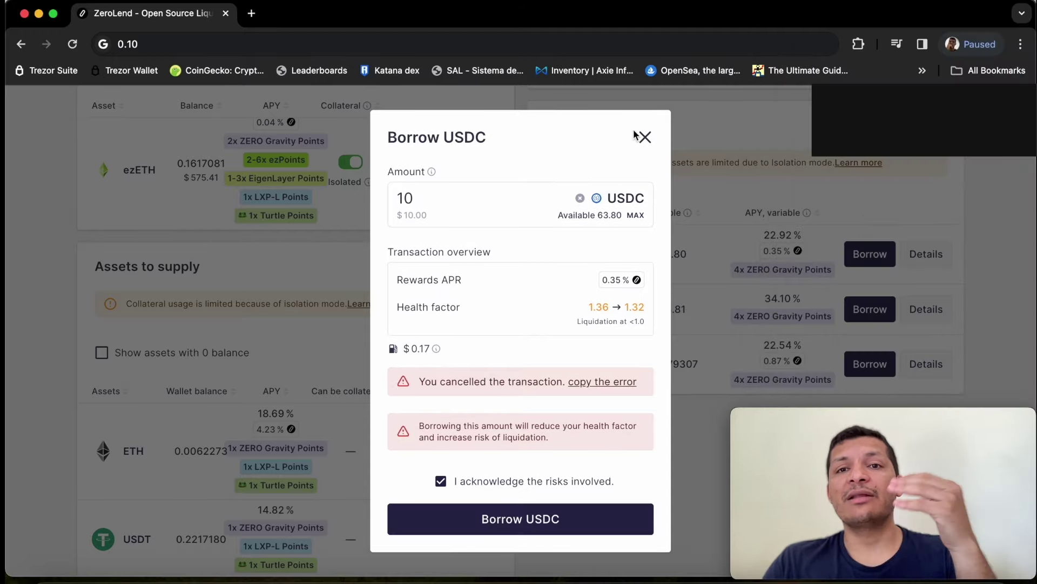
pyautogui.click(645, 137)
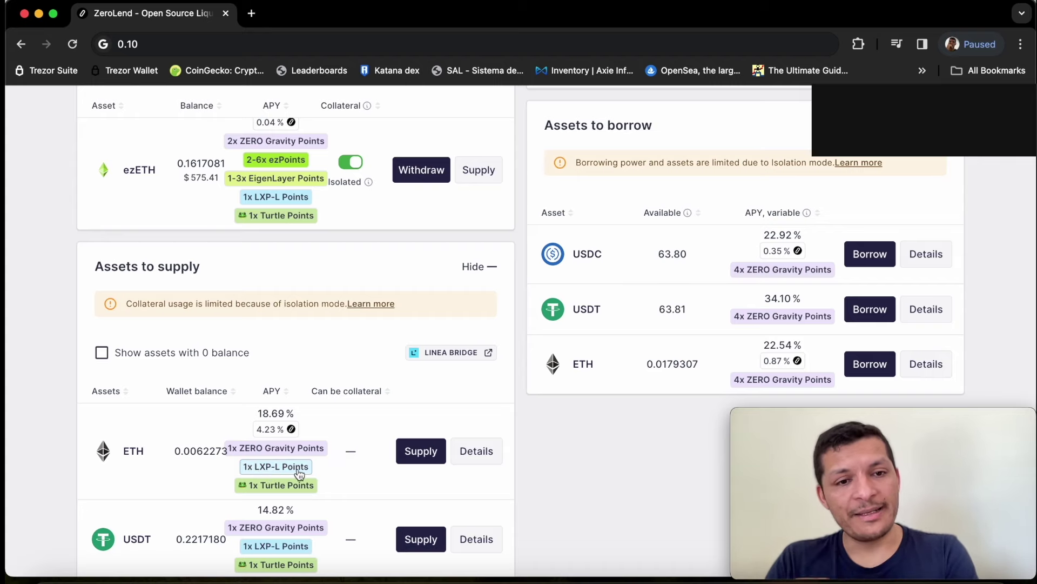
# - Open the Turtle Points page linked from the ETH supply entry, look through it, and close it
pyautogui.scroll(-3, 335, 470)
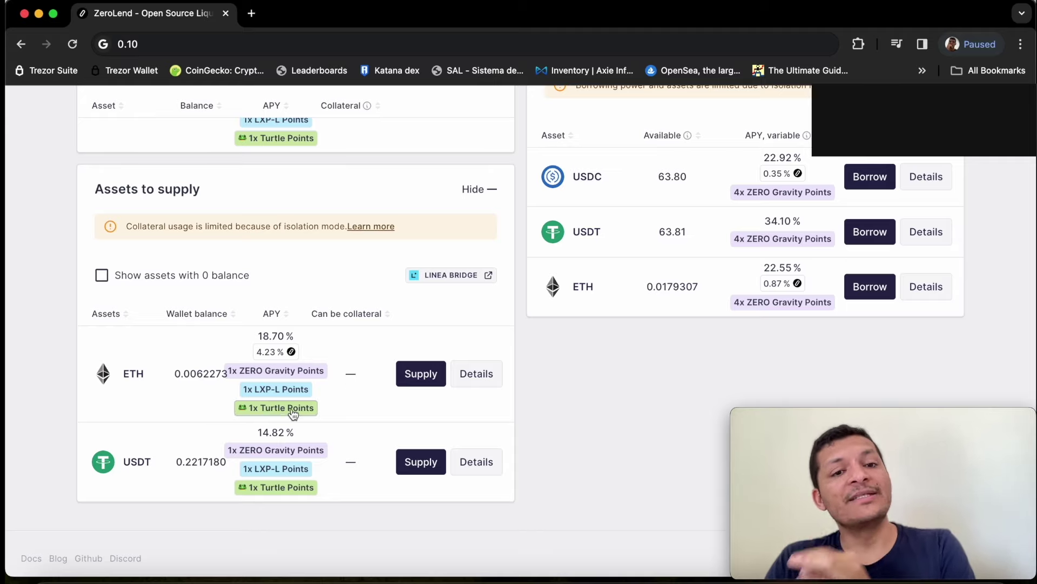
pyautogui.click(270, 415)
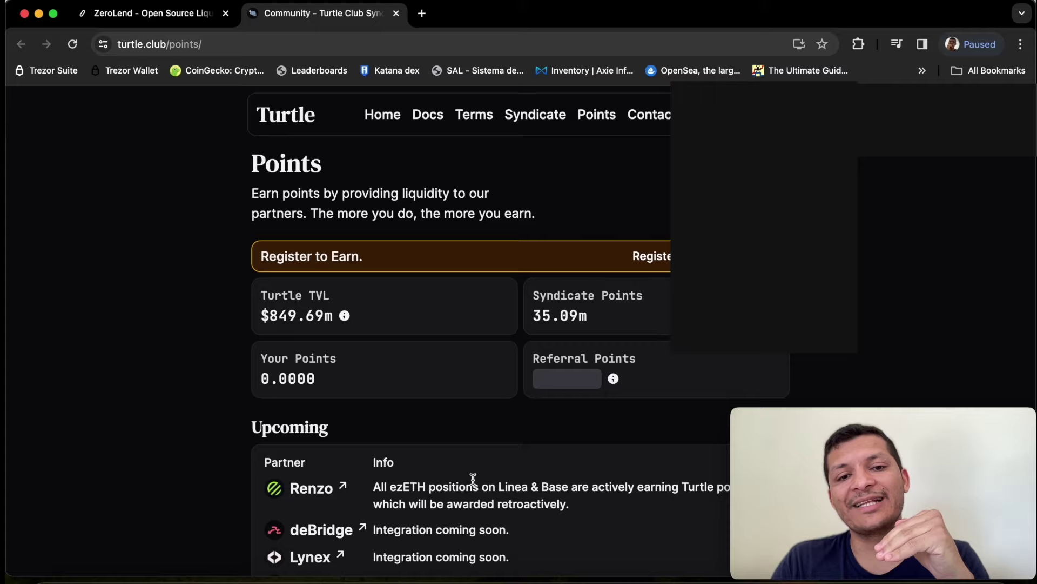
pyautogui.scroll(-6, 473, 480)
pyautogui.scroll(6, 473, 479)
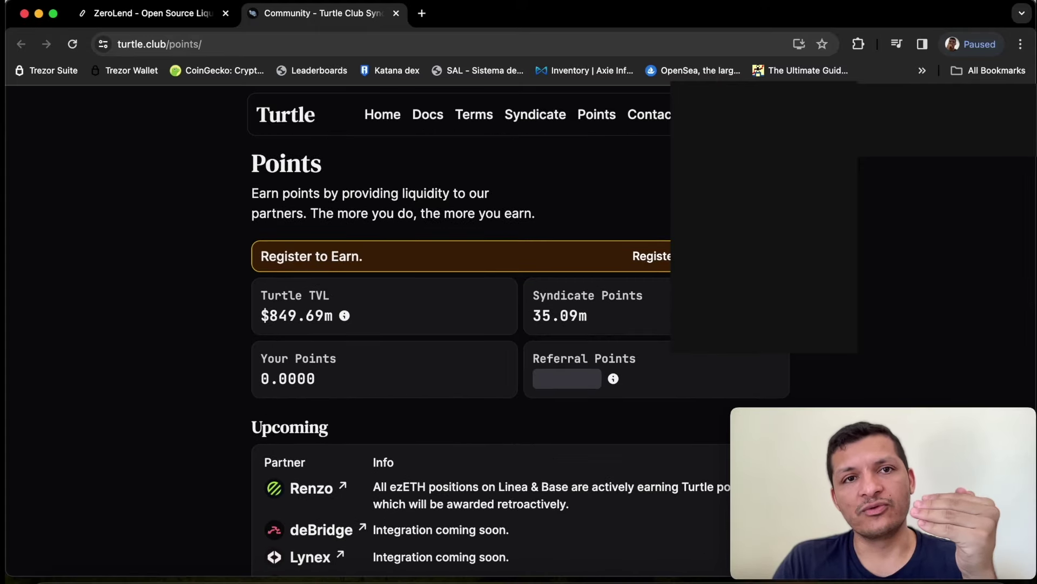
pyautogui.click(396, 14)
# - Reopen the USDC borrow form and check the health factor with no amount and with 10 USDC entered
pyautogui.scroll(3, 570, 387)
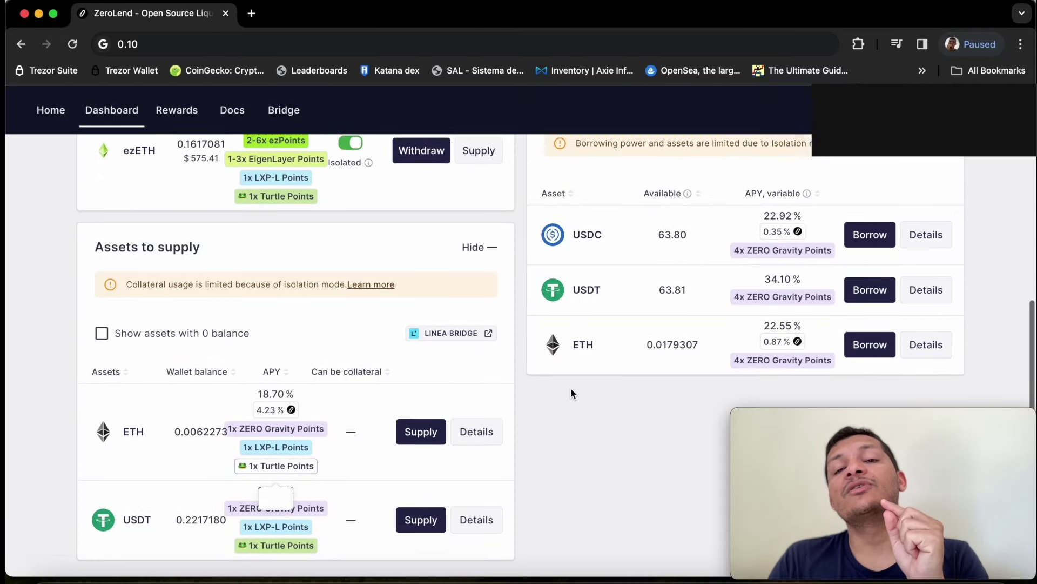
pyautogui.scroll(2, 572, 393)
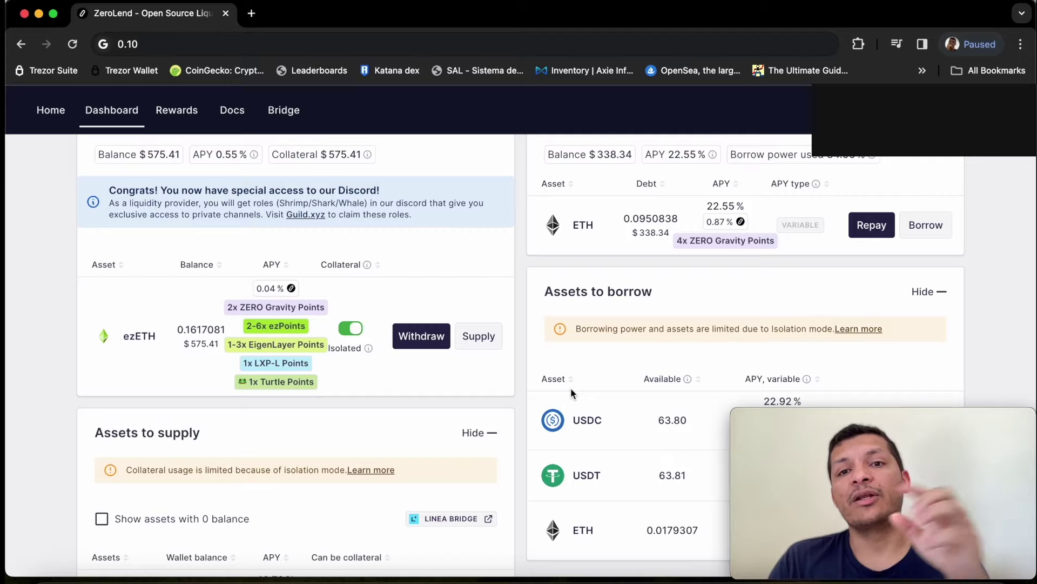
pyautogui.scroll(-4, 571, 393)
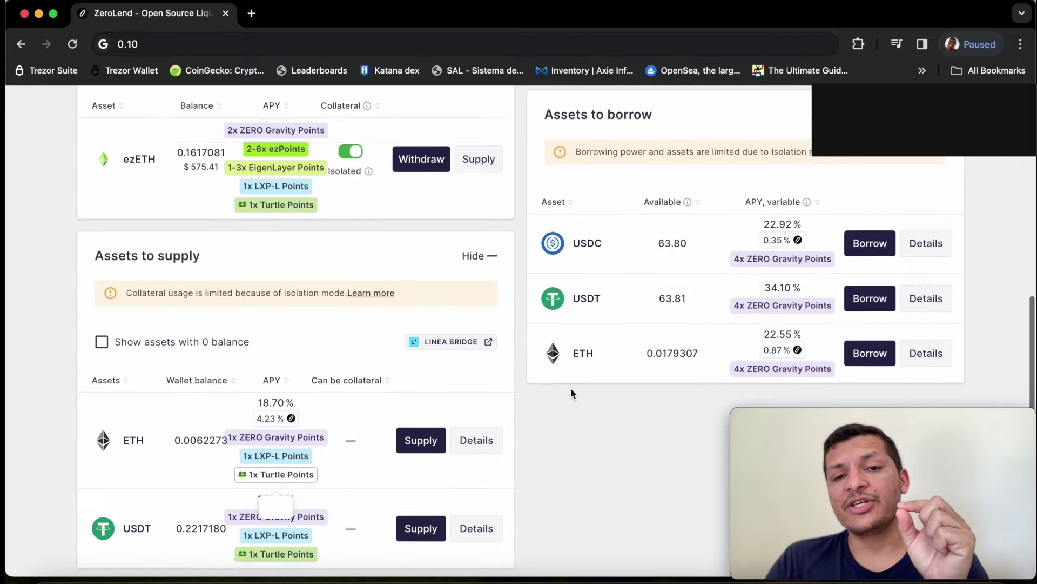
pyautogui.click(869, 210)
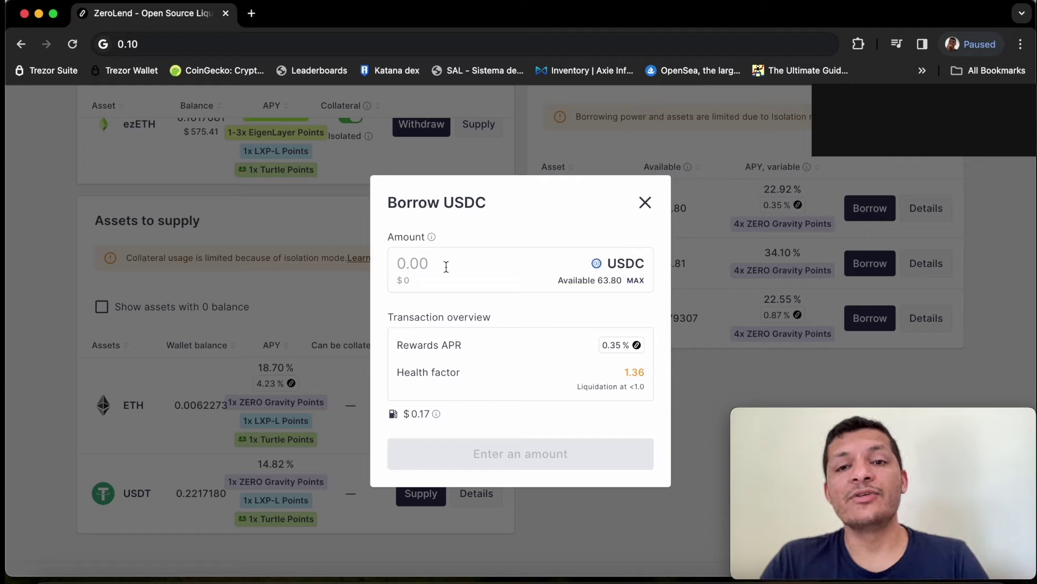
pyautogui.write('10')
pyautogui.press('BackSpace')
pyautogui.press('BackSpace')
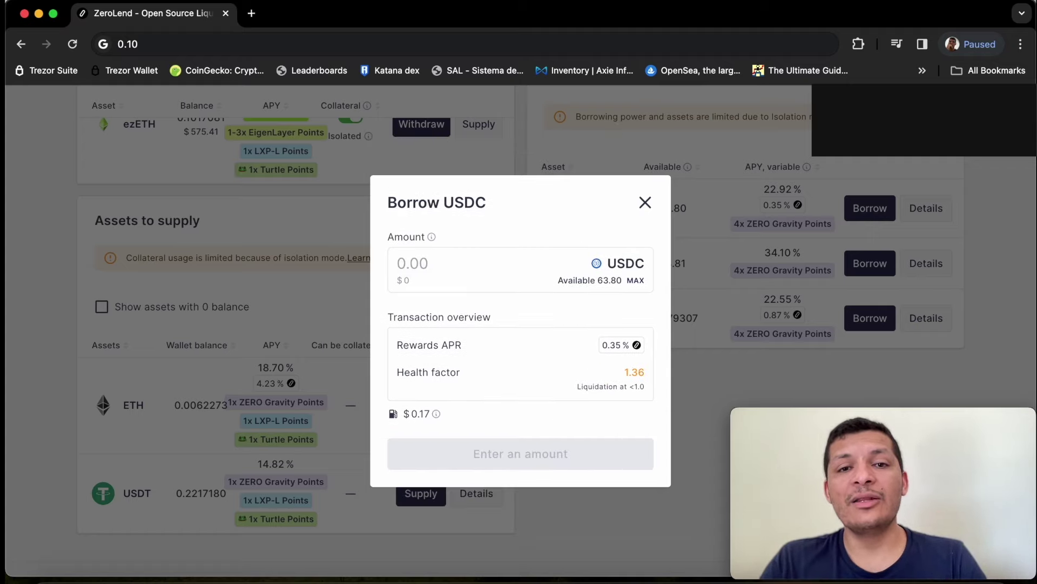
pyautogui.moveTo(395, 378); pyautogui.dragTo(644, 382)
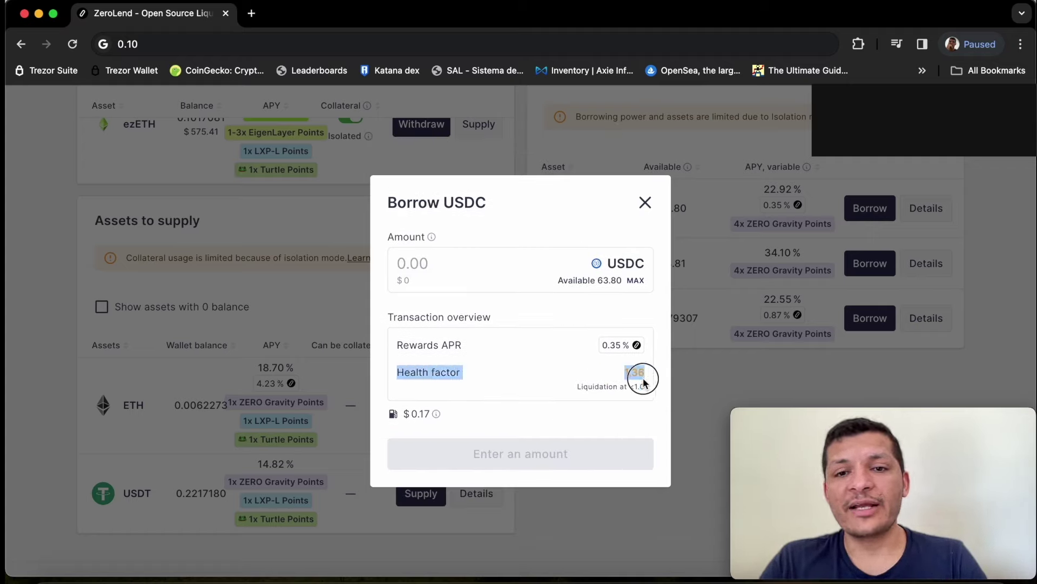
pyautogui.click(648, 375)
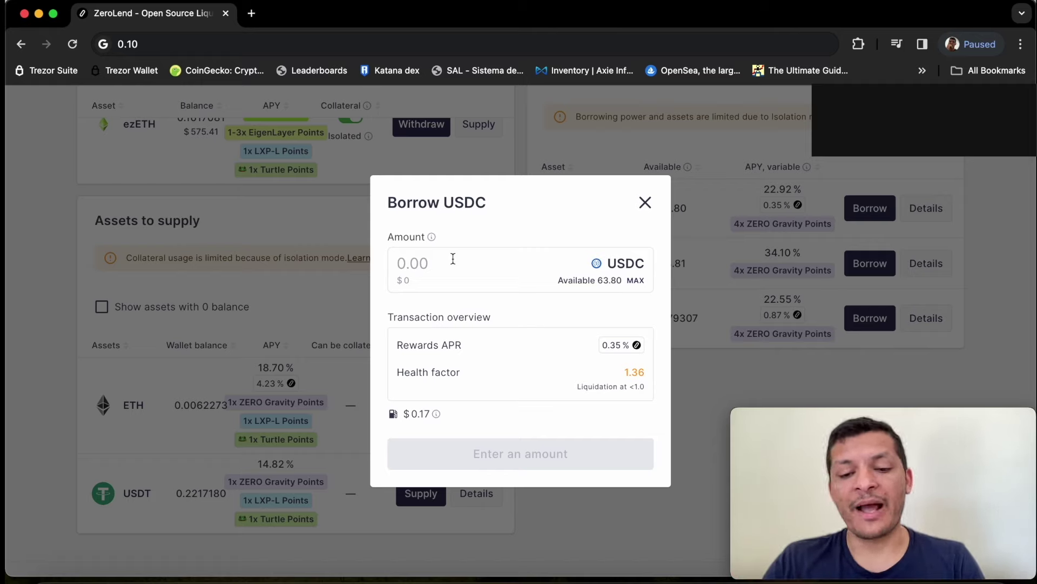
pyautogui.write('10')
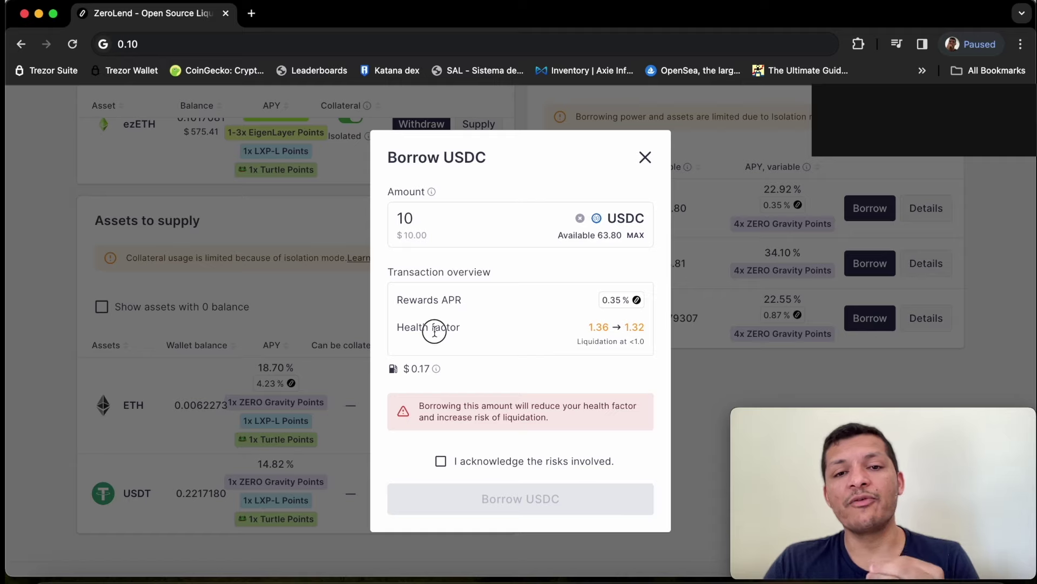
pyautogui.moveTo(434, 332); pyautogui.dragTo(660, 335)
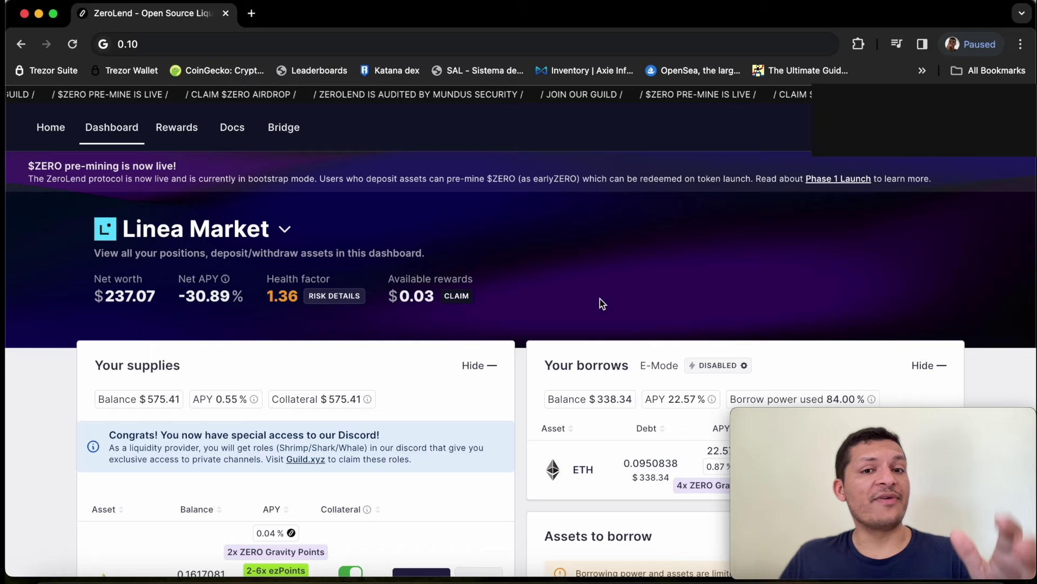
# - Open syncswap.xyz in a new browser tab
pyautogui.scroll(-10, 600, 298)
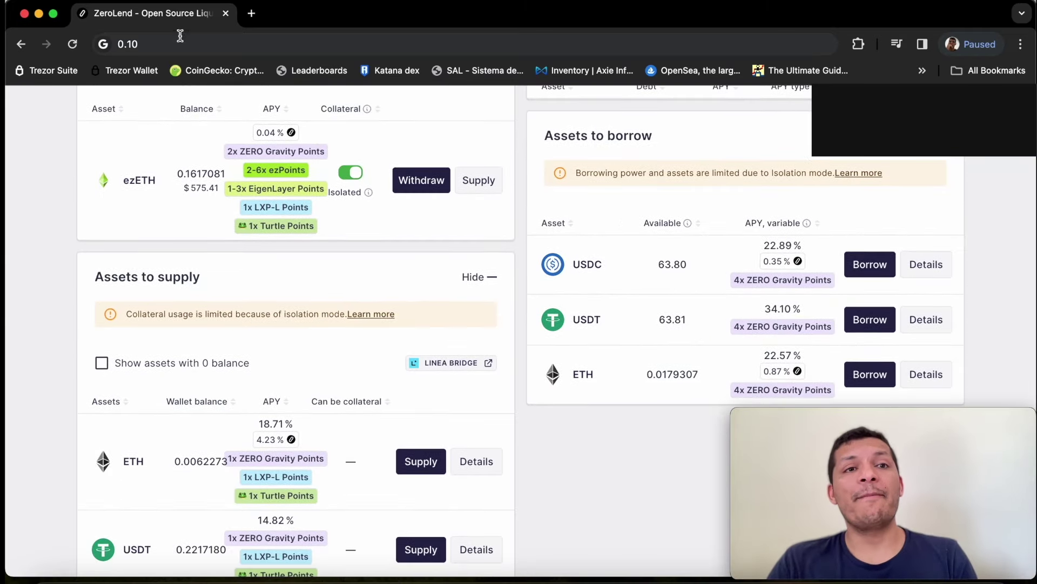
pyautogui.click(252, 17)
pyautogui.write('syncswap.xyz')
pyautogui.press('Return')
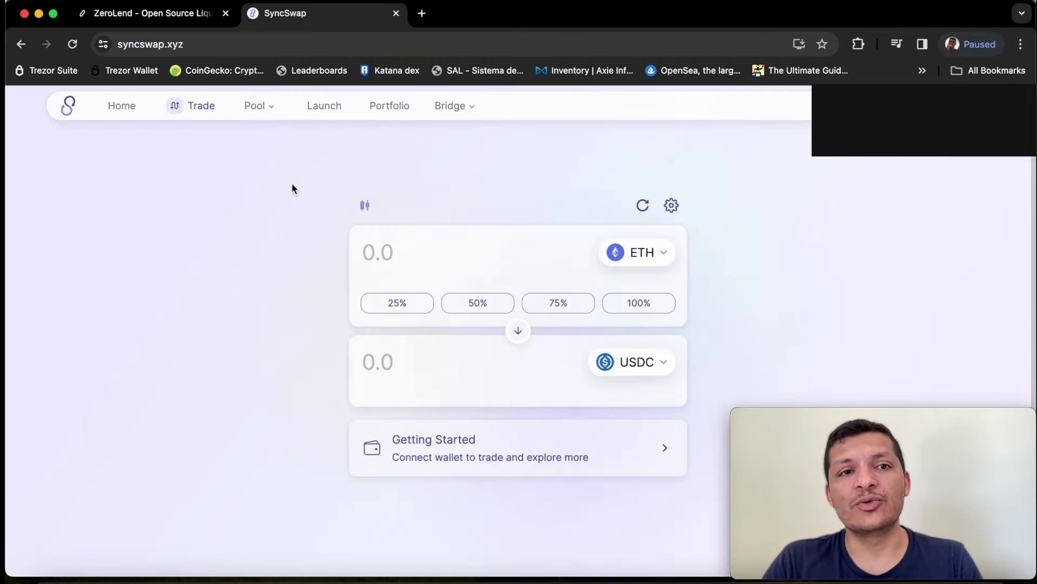
# - Show SyncSwap's liquidity pools and examine the listed pairs with their types, liquidity and APR
pyautogui.click(270, 111)
pyautogui.click(276, 142)
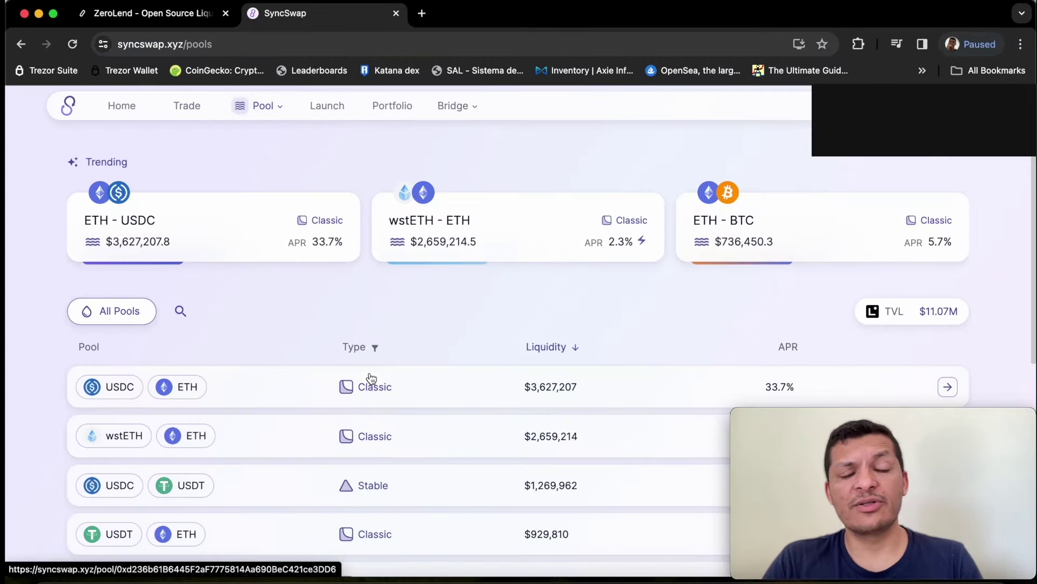
pyautogui.scroll(-3, 366, 378)
pyautogui.scroll(-6, 371, 378)
pyautogui.scroll(1, 371, 376)
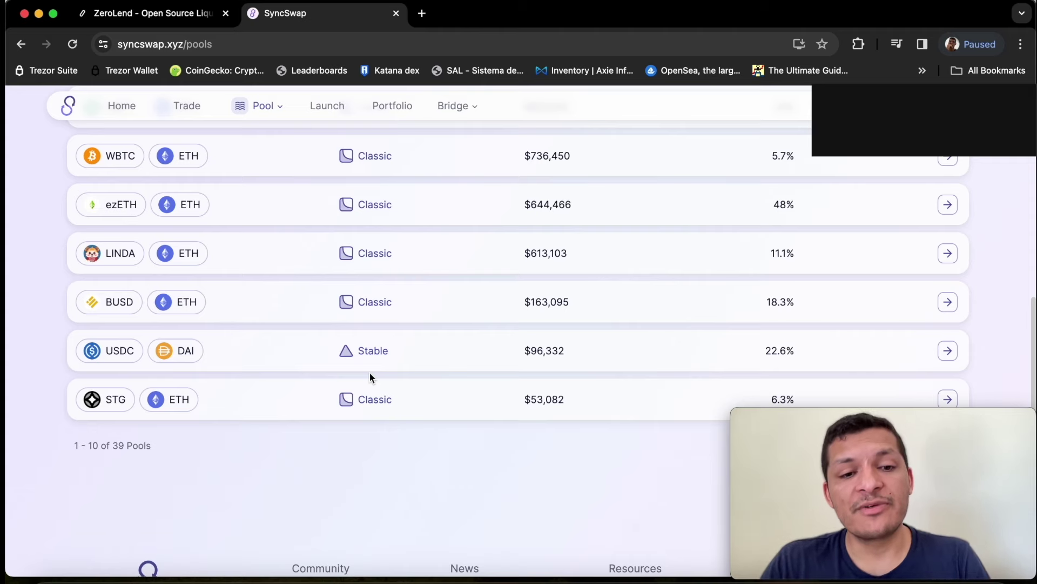
# - View the deBridge Points announcement on X and return to Chrome's deBridge Finance trade page to check the points balance
pyautogui.click(295, 574)
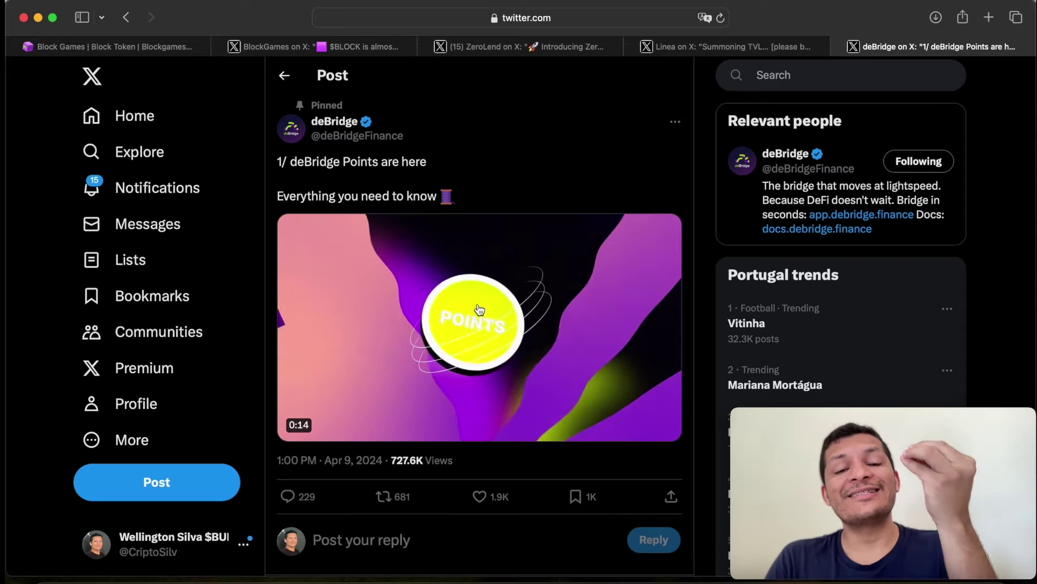
pyautogui.click(297, 571)
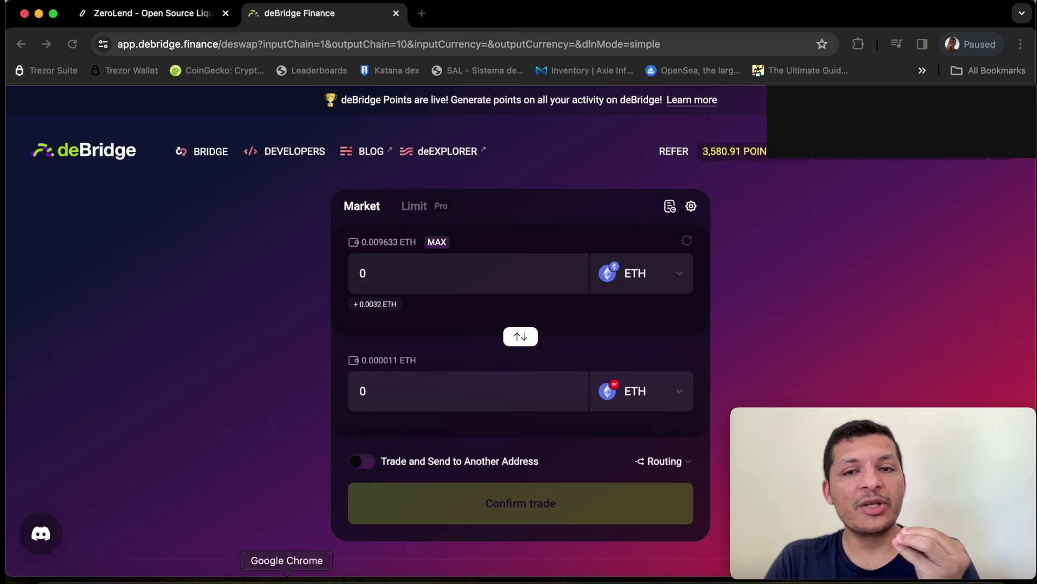
pyautogui.moveTo(739, 163)
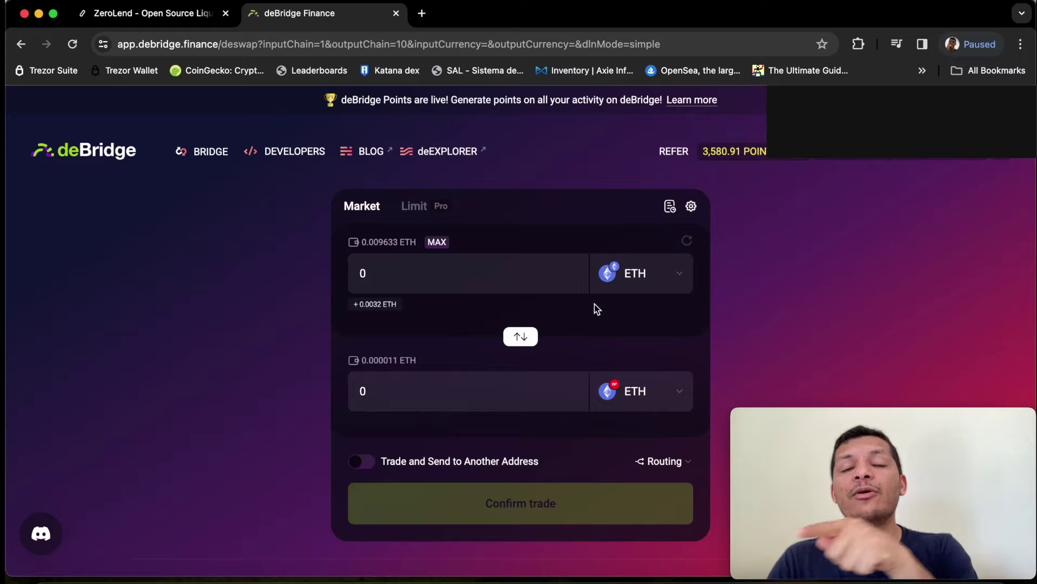
# - Set the trade to send ETH from Base and receive ETH on Linea
pyautogui.click(651, 273)
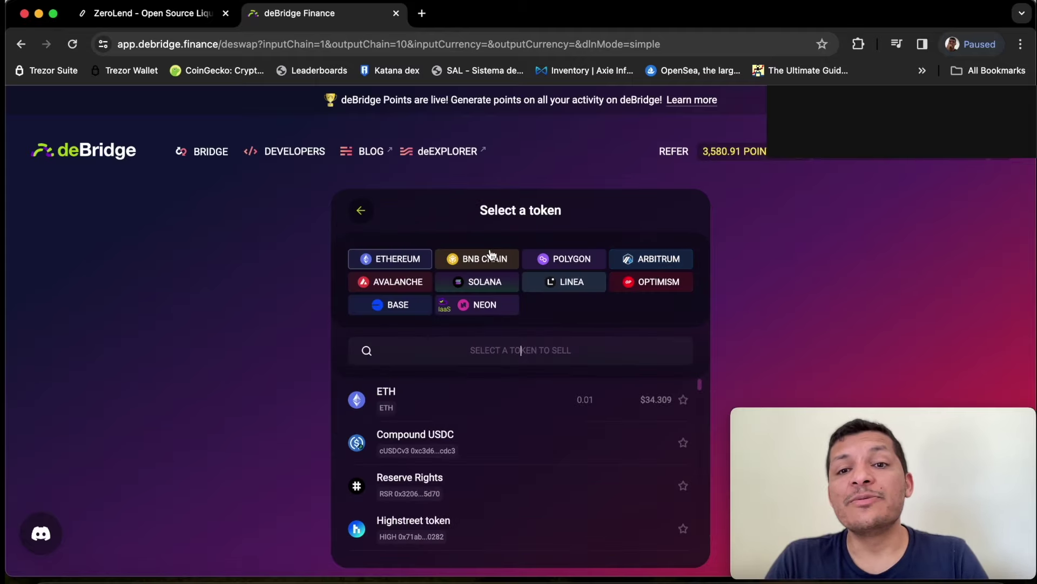
pyautogui.click(389, 303)
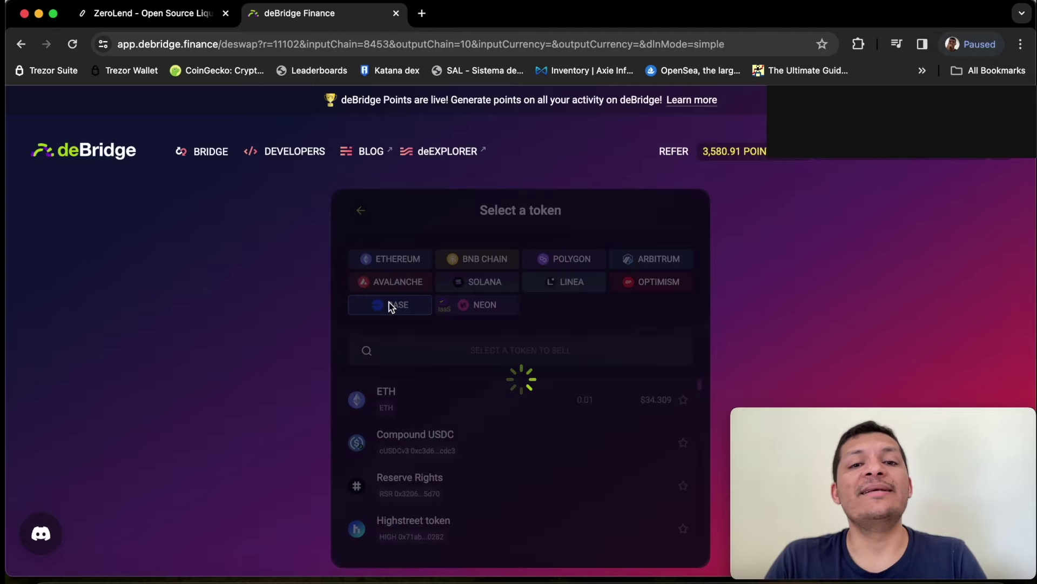
pyautogui.click(422, 397)
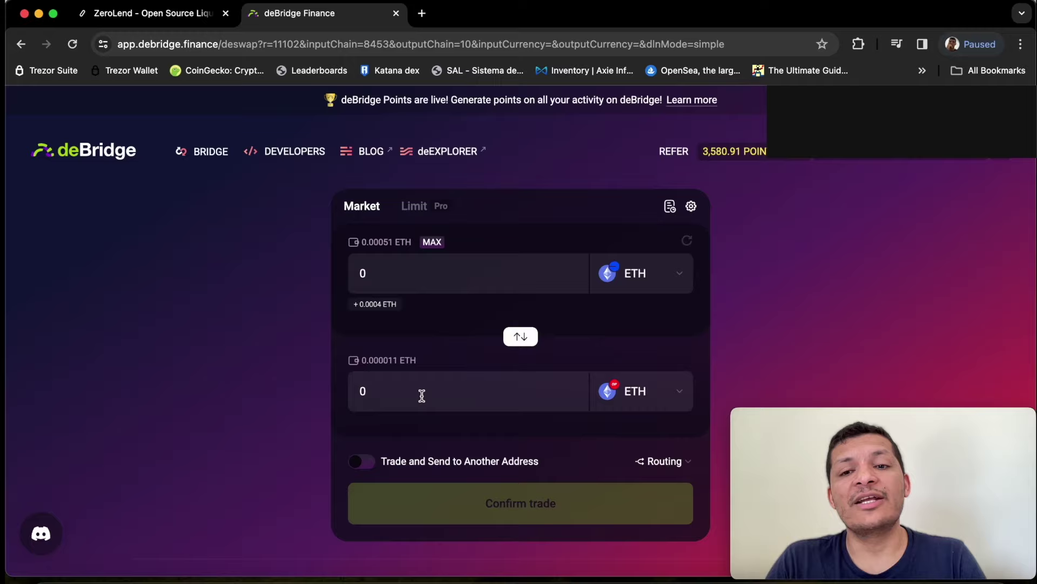
pyautogui.click(636, 389)
pyautogui.click(573, 283)
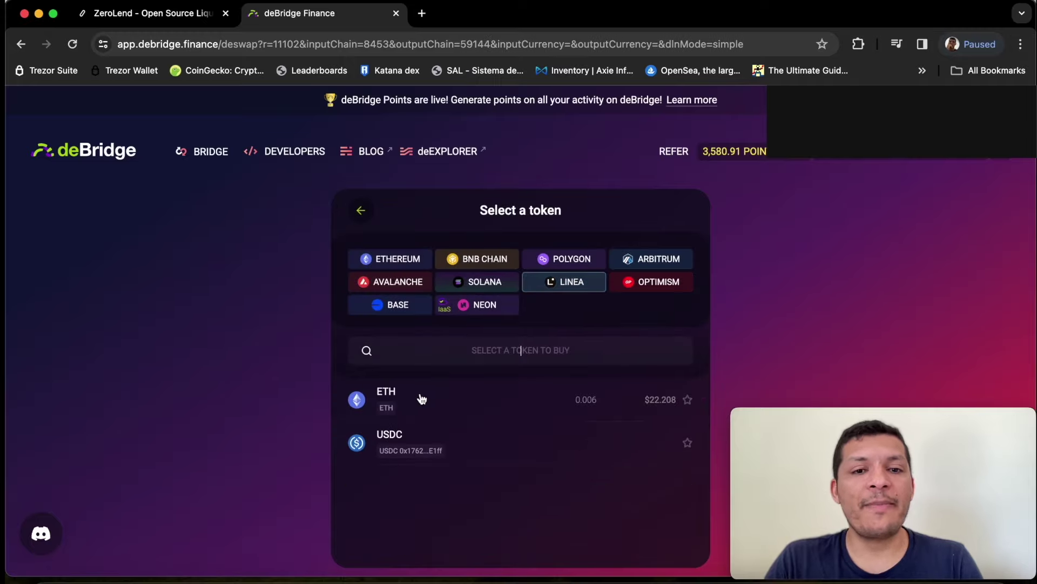
pyautogui.click(422, 399)
# - Enter 0.1 ETH as the amount to send and check the quote's estimated points and trade conditions
pyautogui.click(482, 282)
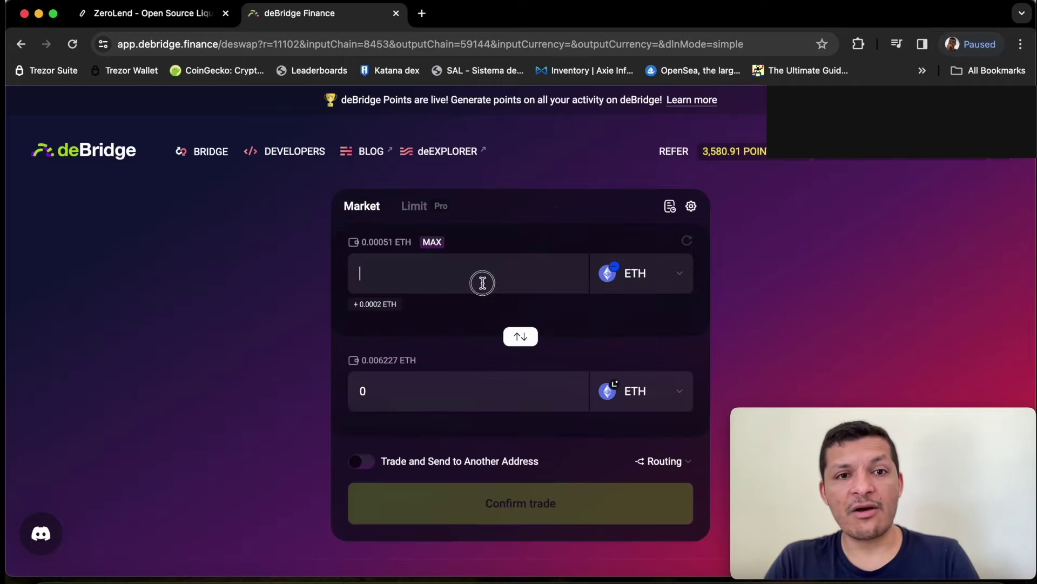
pyautogui.write('0.1')
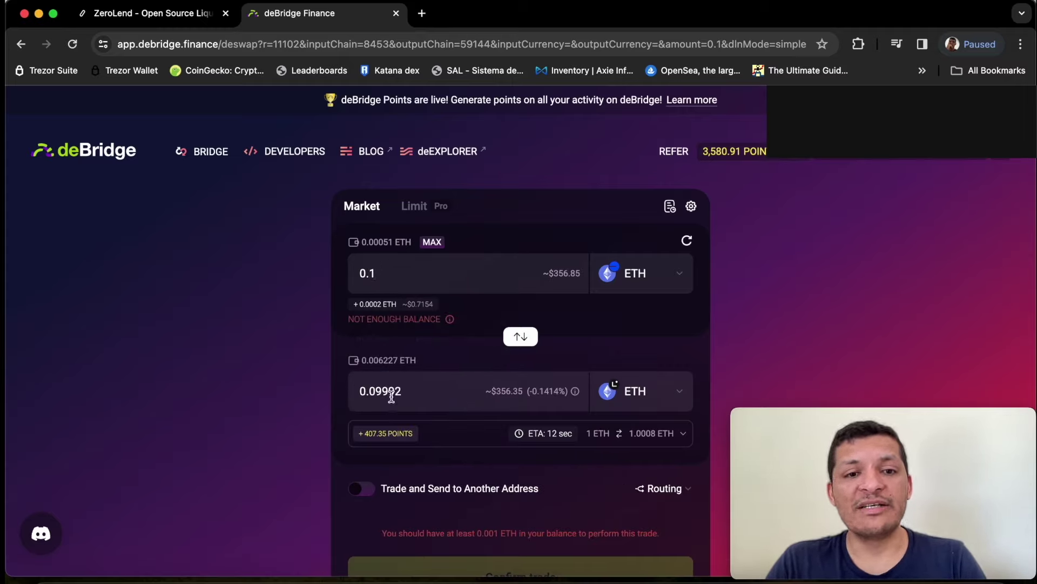
pyautogui.moveTo(357, 442)
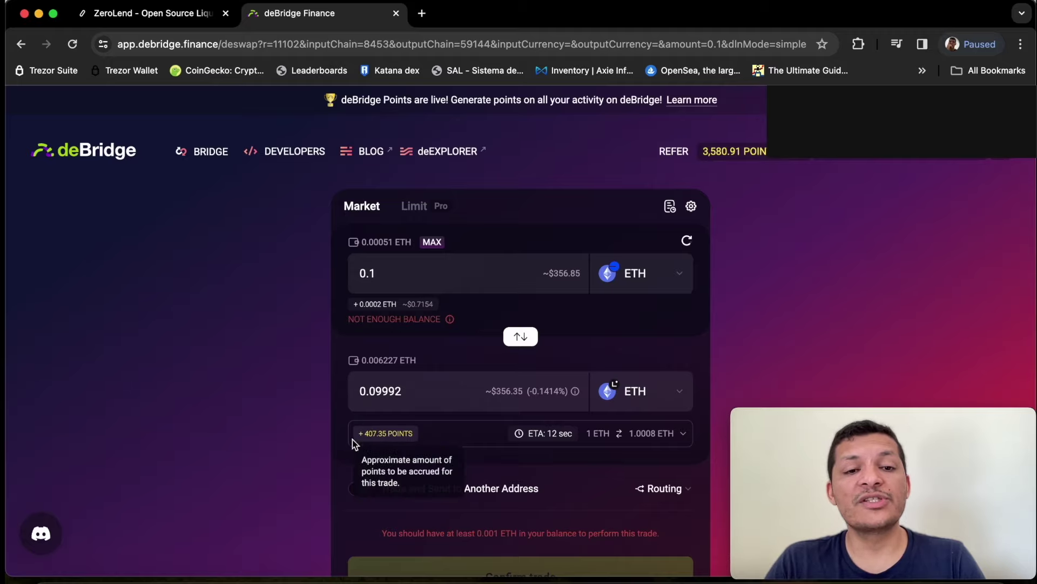
pyautogui.scroll(-3, 451, 445)
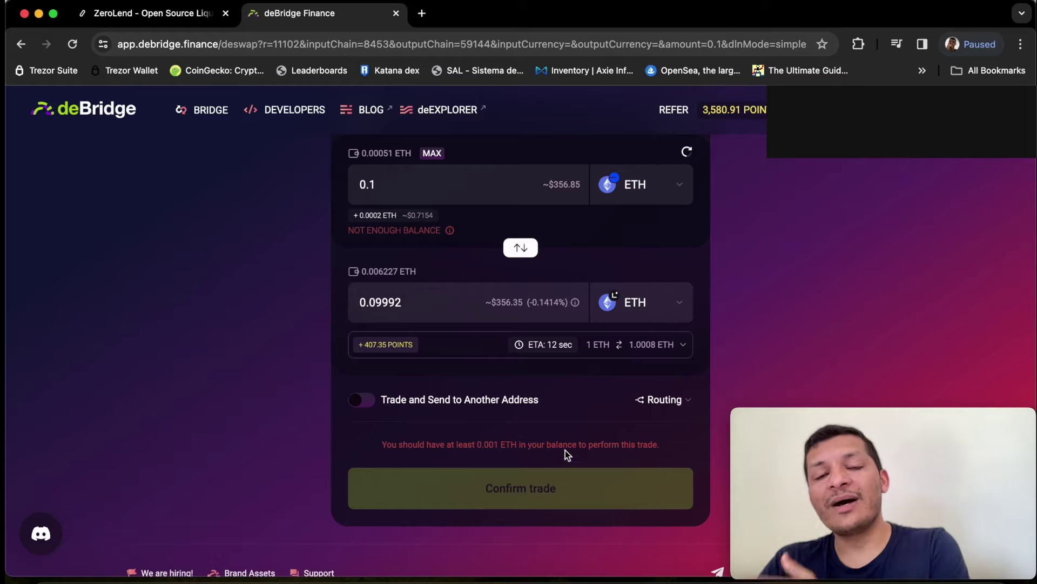
# - Change the amount to send to 0.0001 ETH and check the trade's fee
pyautogui.press('BackSpace')
pyautogui.press('BackSpace')
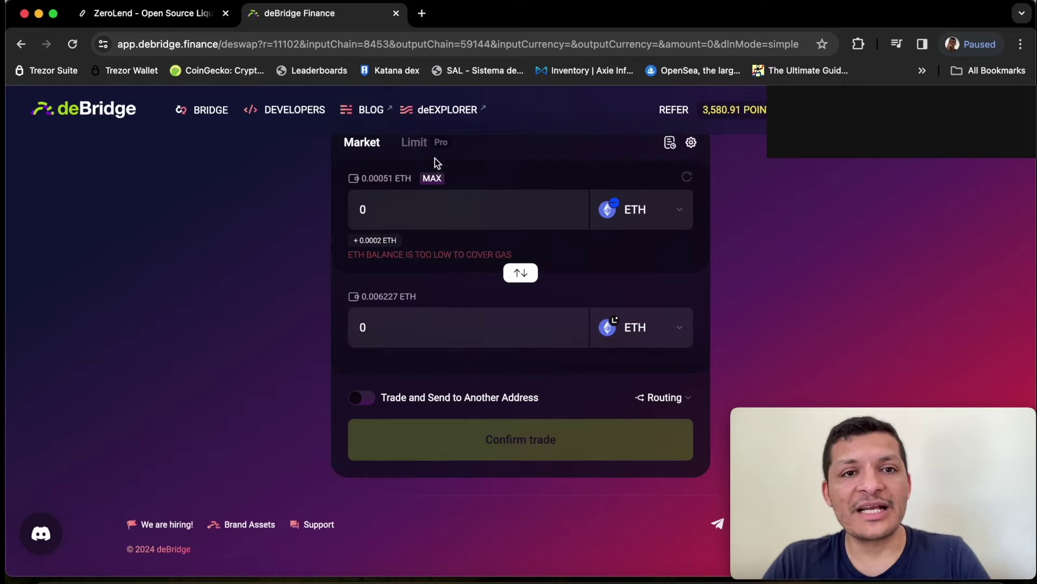
pyautogui.click(384, 218)
pyautogui.press('BackSpace')
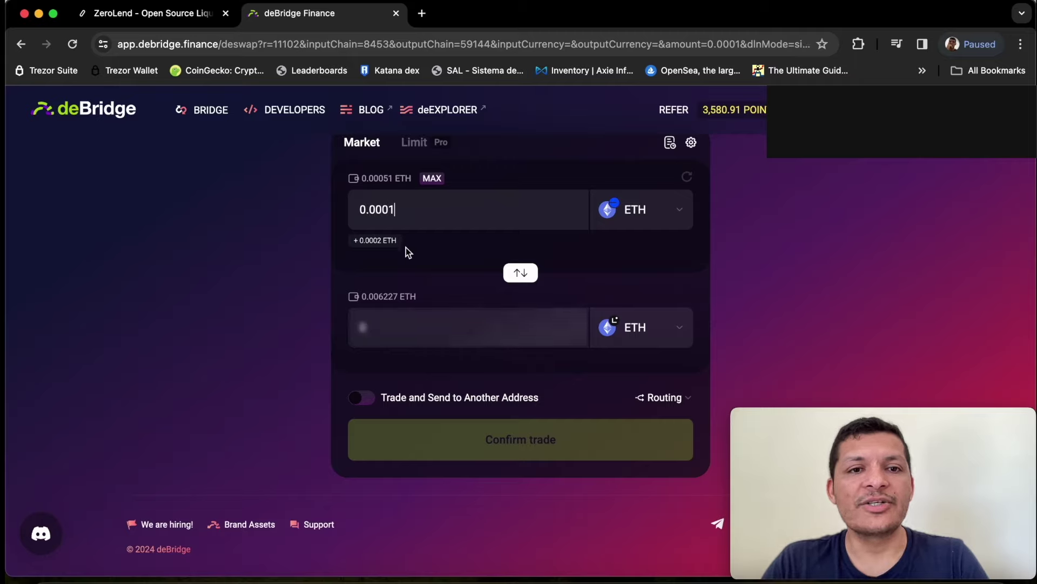
pyautogui.moveTo(361, 238)
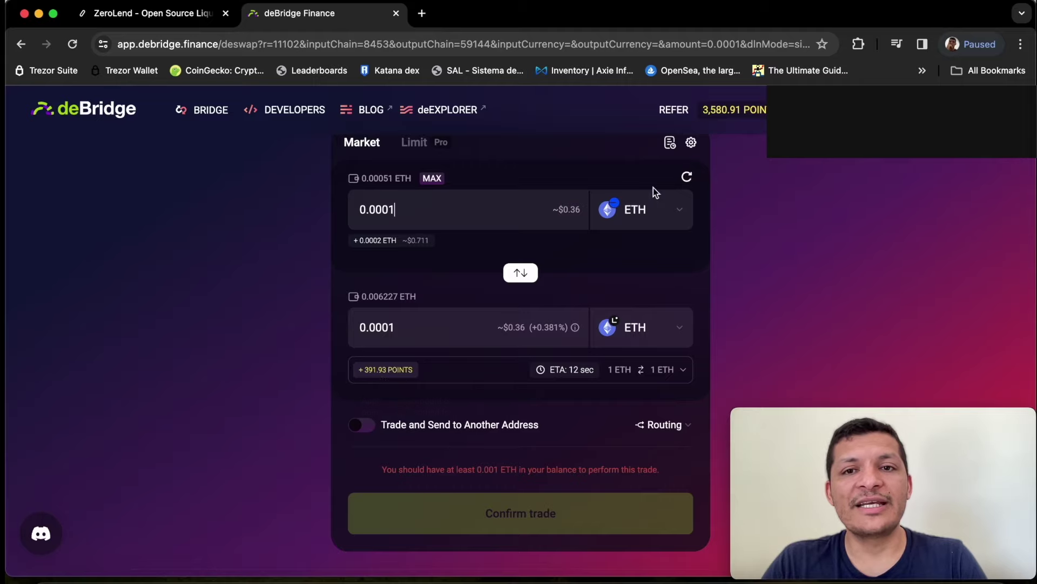
# - Switch the source to ETH on Ethereum, set the amount to 0.003 ETH and check the estimated points
pyautogui.click(648, 205)
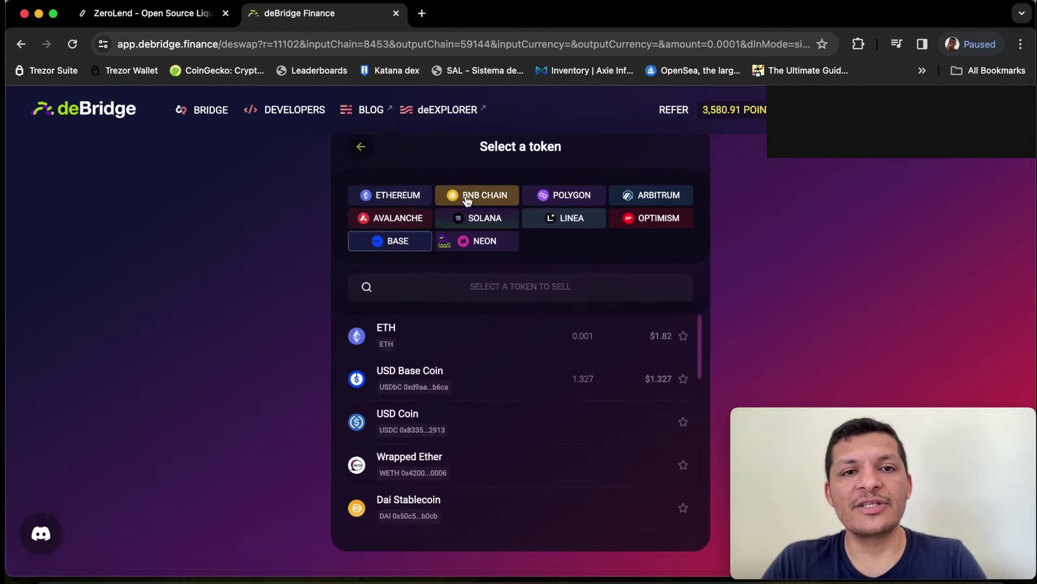
pyautogui.click(391, 200)
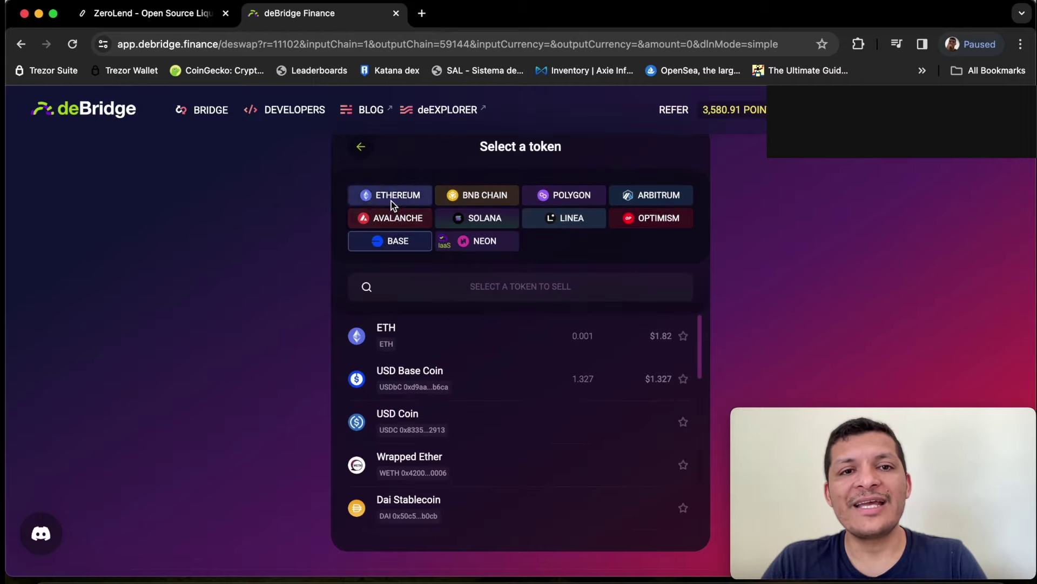
pyautogui.click(448, 338)
pyautogui.write('0.003')
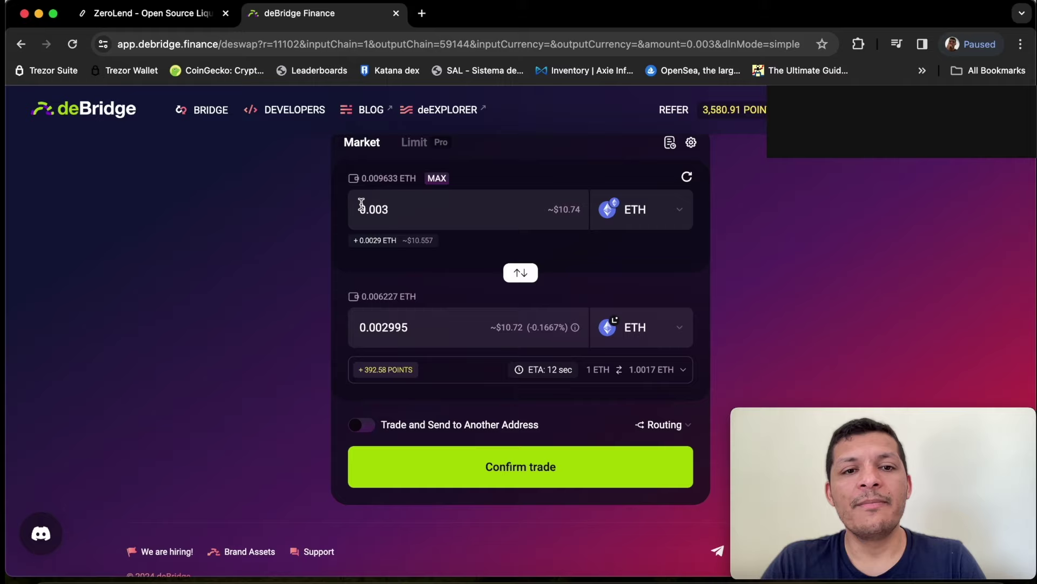
pyautogui.moveTo(359, 373)
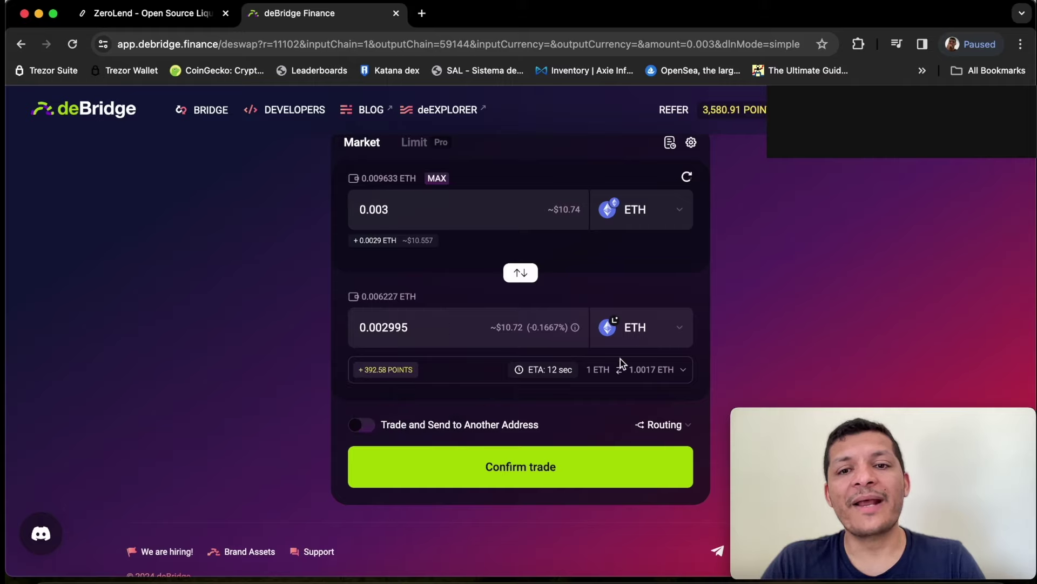
# - Submit the trade, allow MetaMask to switch to Ethereum Mainnet, and reject the transaction after checking its fees
pyautogui.click(521, 468)
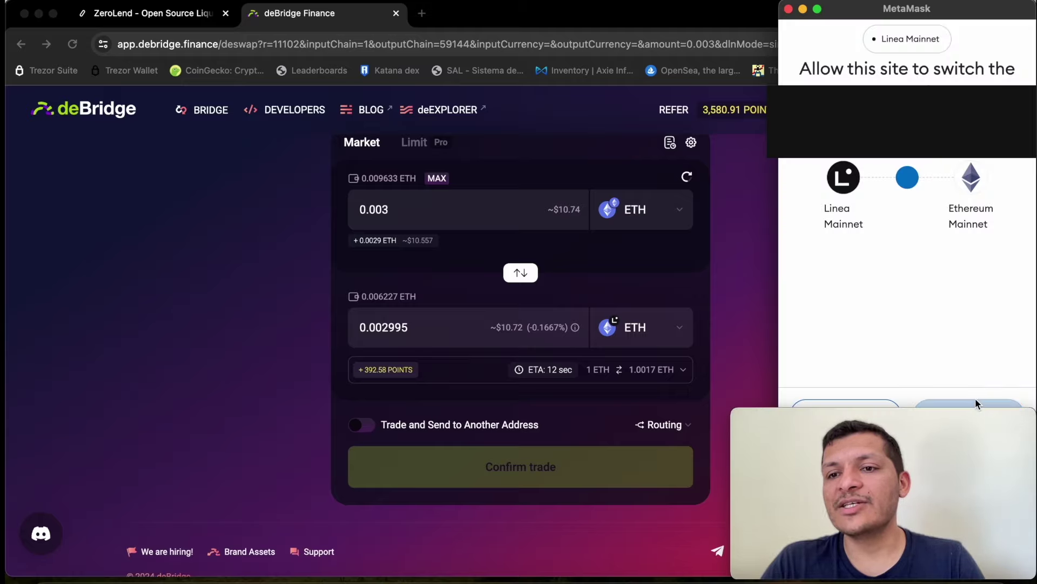
pyautogui.click(976, 402)
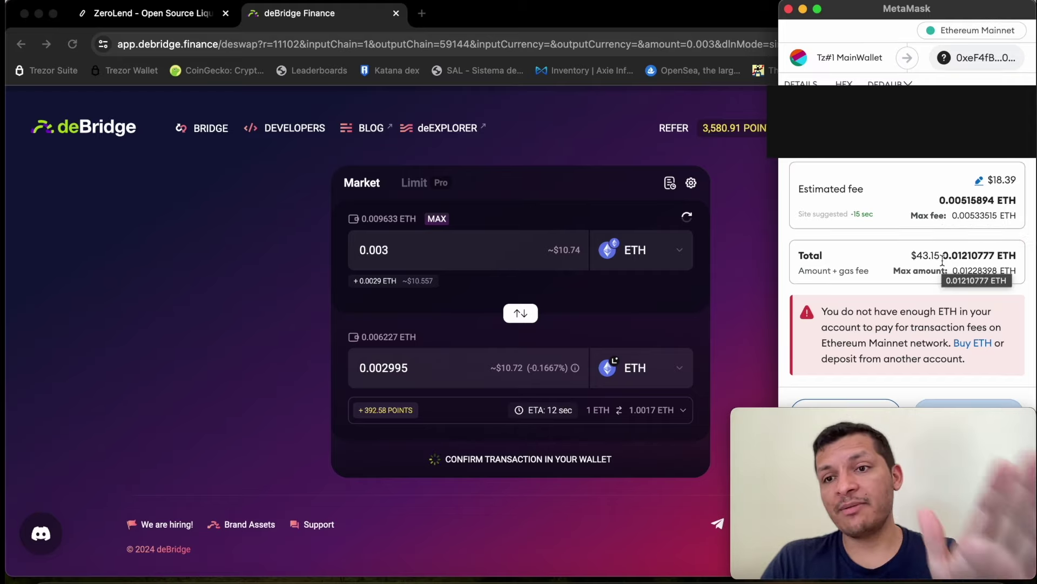
pyautogui.click(887, 401)
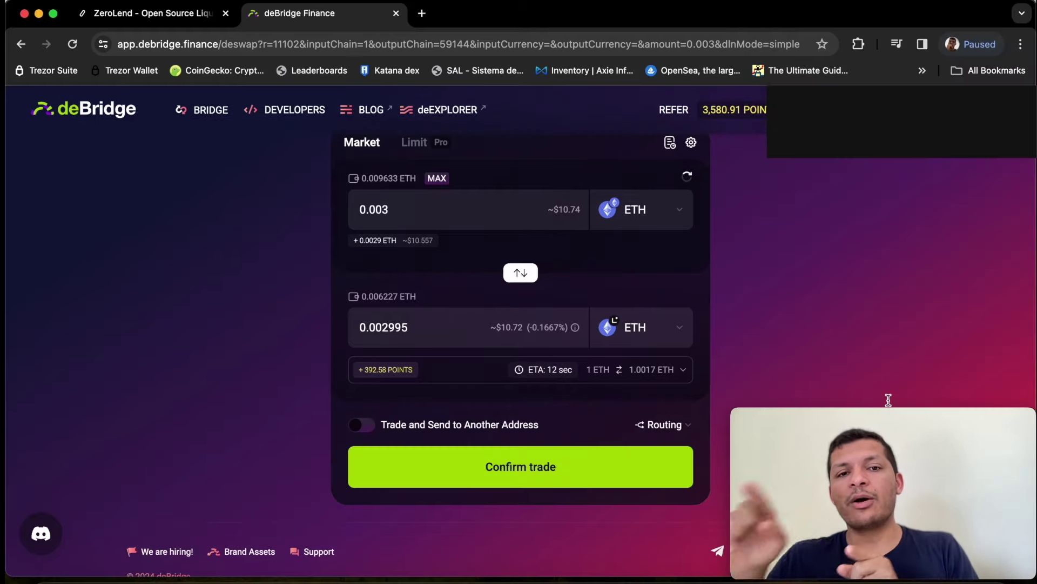
# - Check the trade's estimated points and the account's deBridge points summary, and open the leaderboard
pyautogui.moveTo(374, 378)
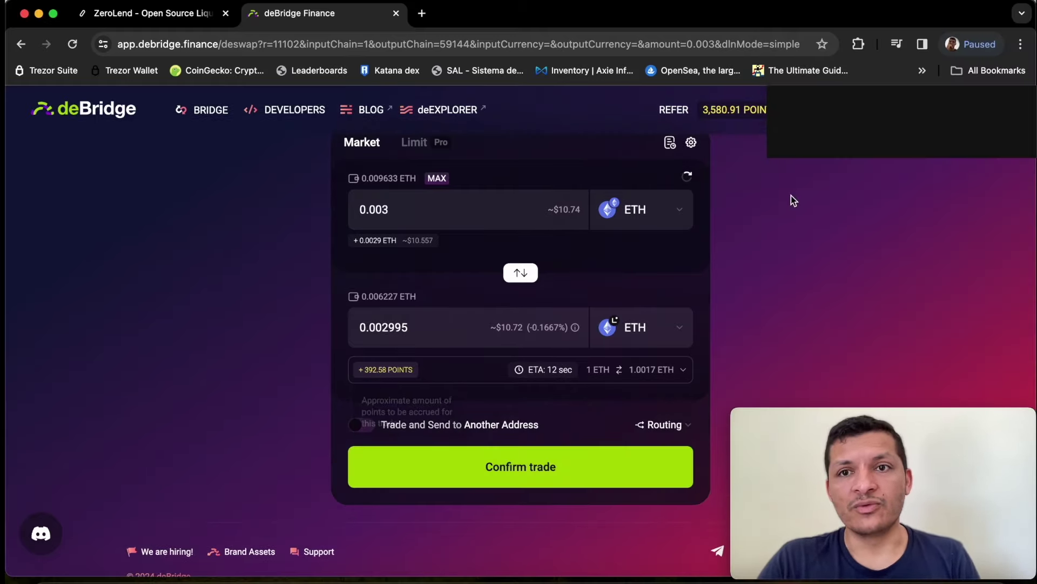
pyautogui.moveTo(724, 113)
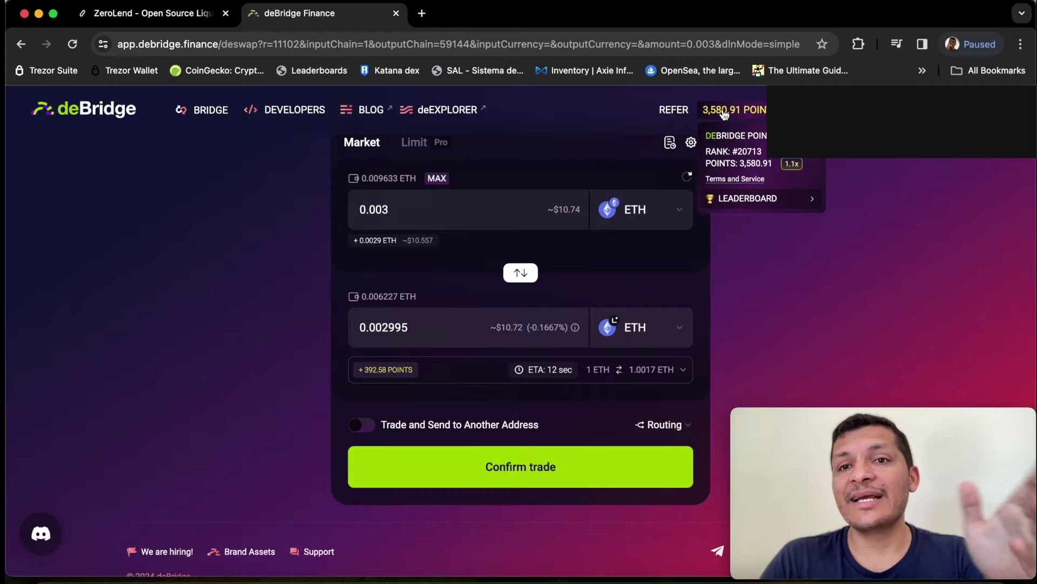
pyautogui.click(748, 198)
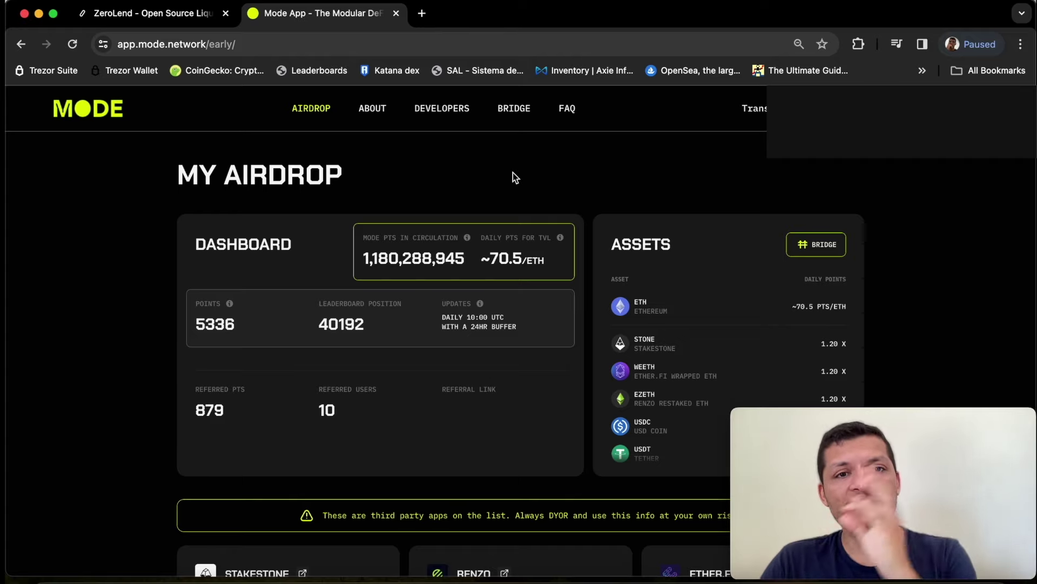
# - Highlight the Mode points in circulation and the account's own points on the Mode airdrop dashboard
pyautogui.moveTo(370, 258); pyautogui.dragTo(471, 259)
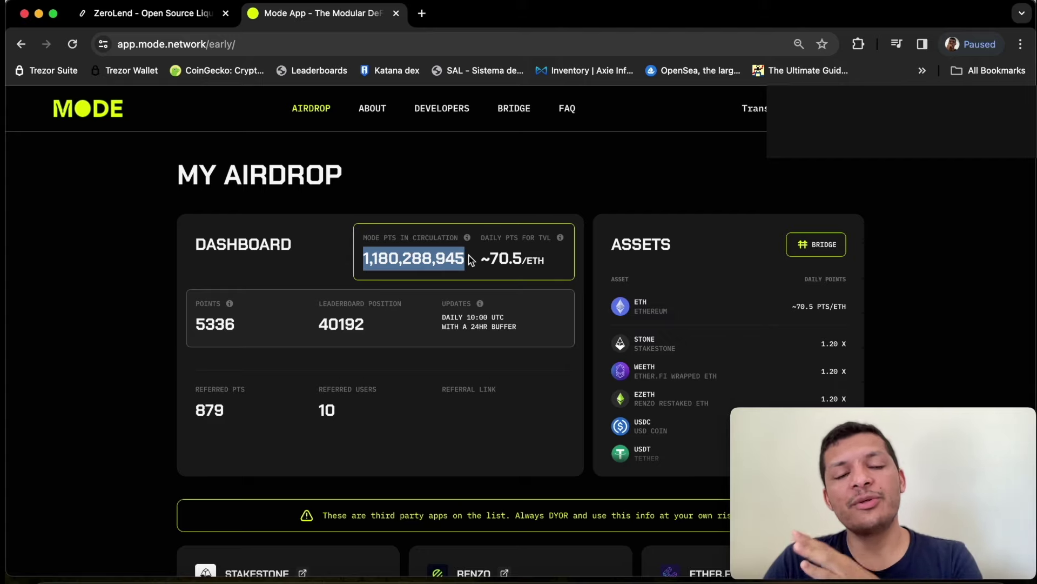
pyautogui.click(471, 260)
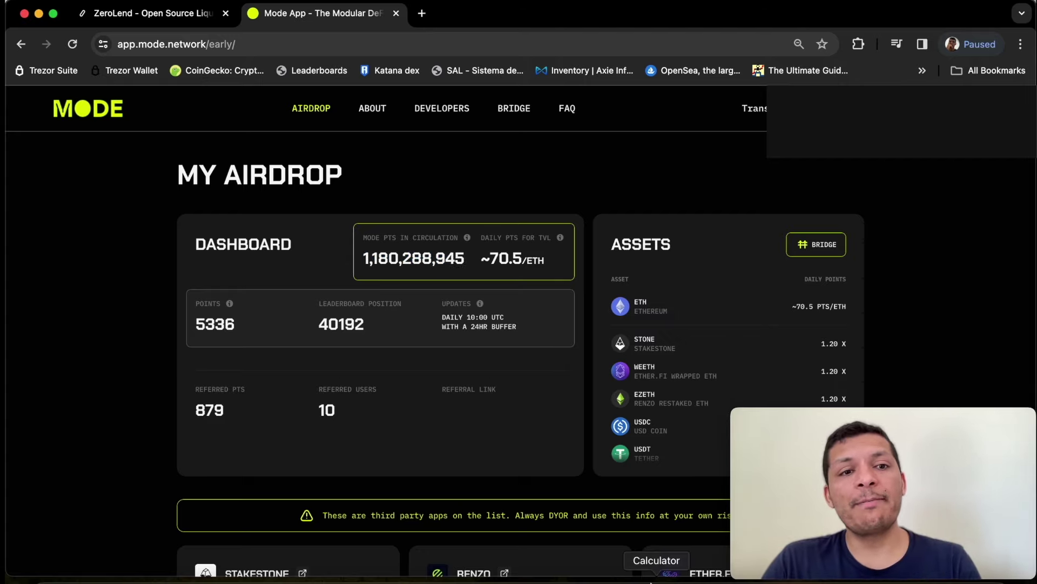
pyautogui.moveTo(244, 324); pyautogui.dragTo(190, 329)
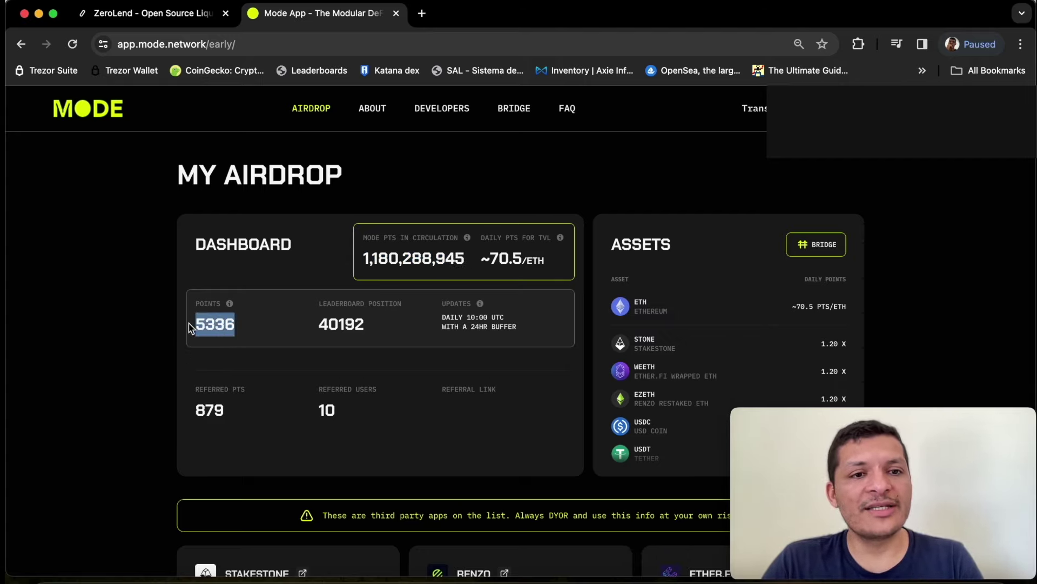
pyautogui.click(269, 325)
pyautogui.click(656, 579)
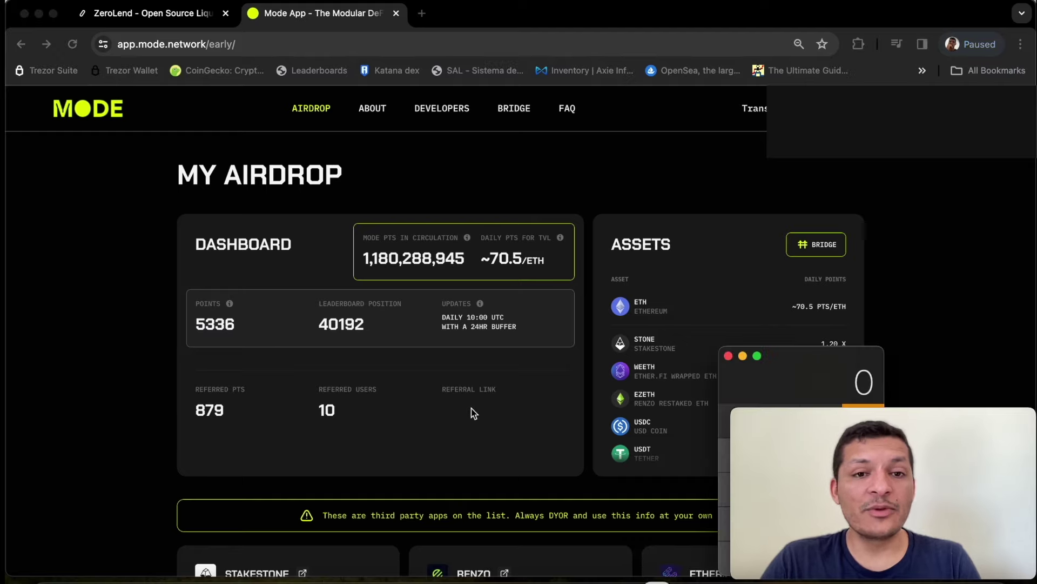
pyautogui.moveTo(864, 363); pyautogui.dragTo(500, 357)
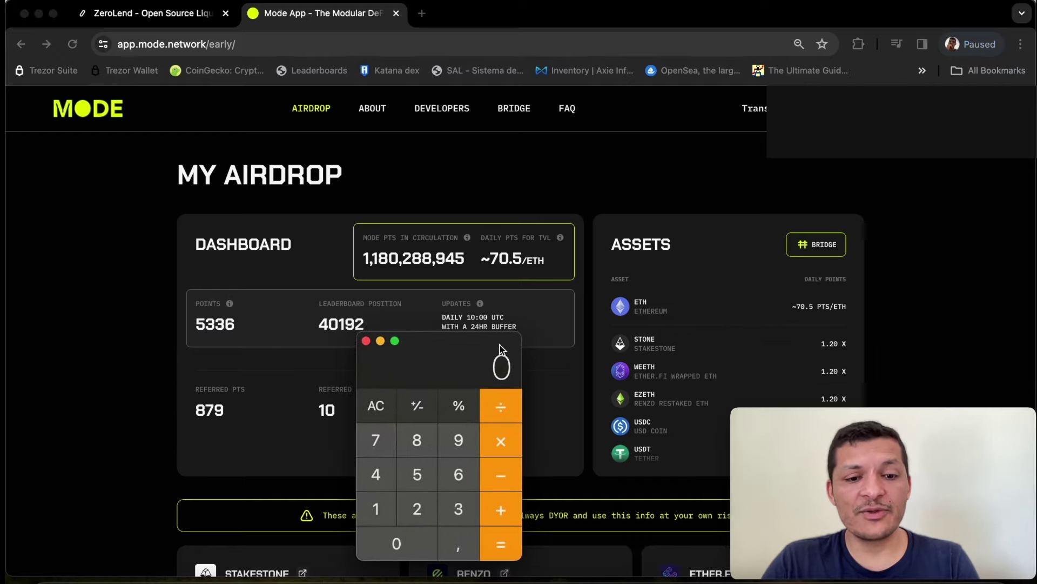
pyautogui.write('550000000')
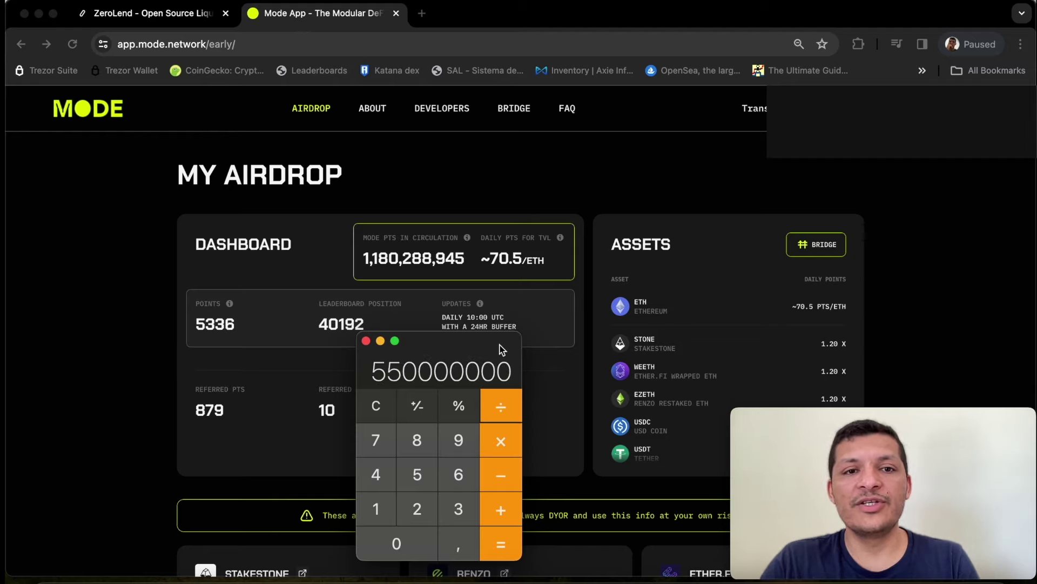
pyautogui.write('/1180')
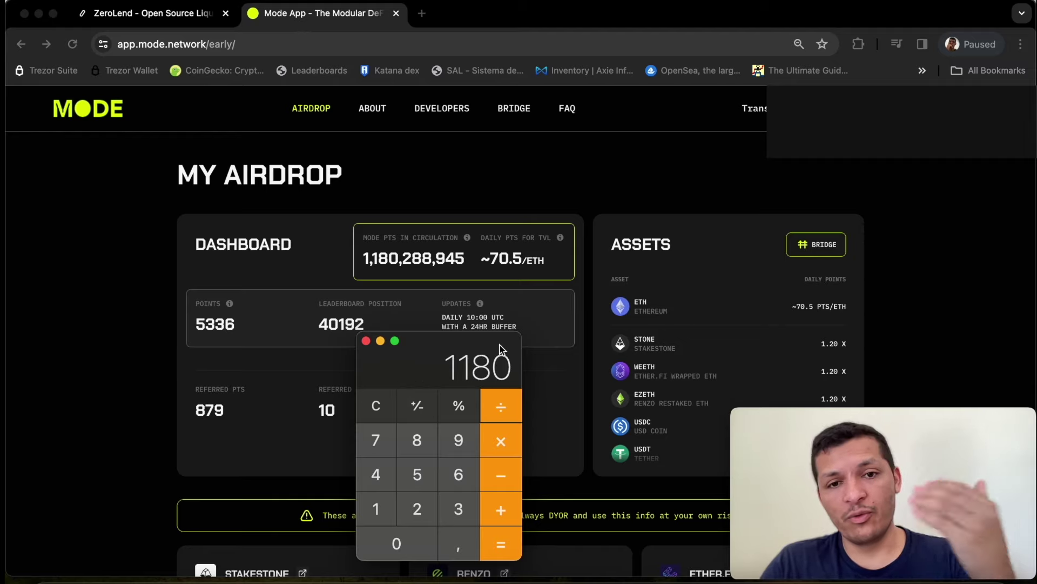
pyautogui.write('000000')
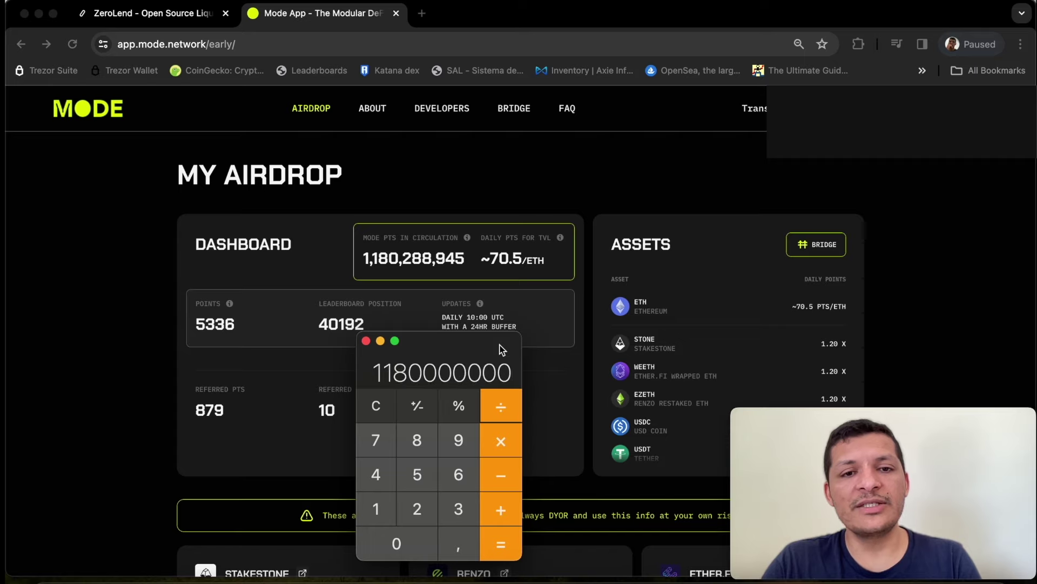
pyautogui.press('Return')
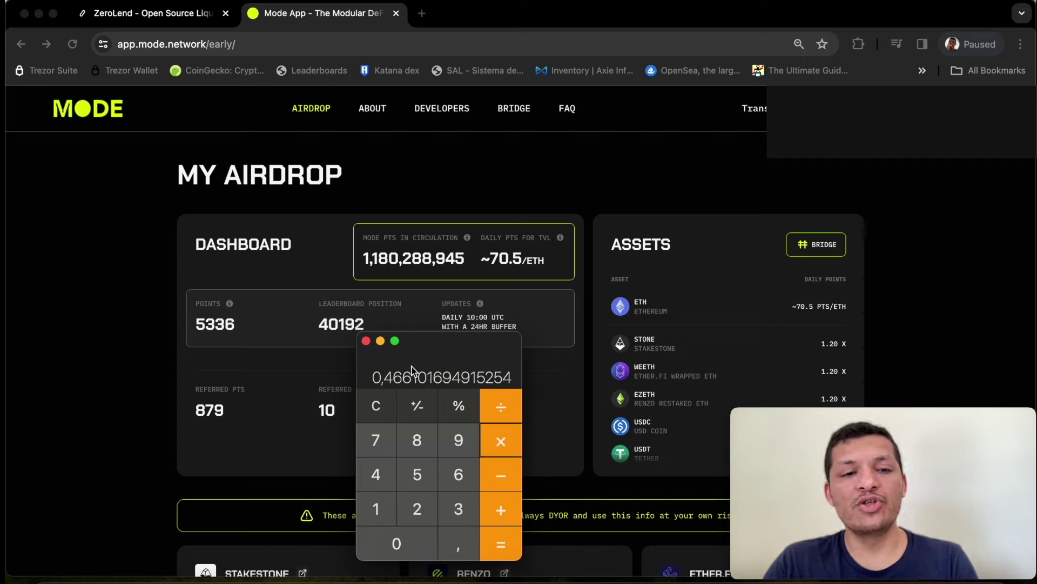
# - Multiply the quotient by the account's 5336 Mode points and close Calculator
pyautogui.write('*5336')
pyautogui.press('Return')
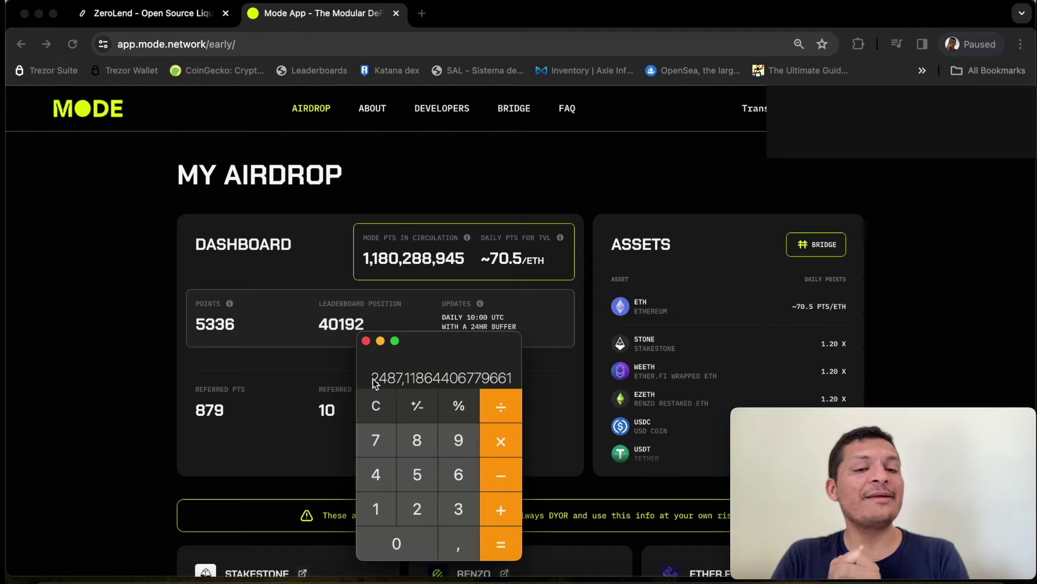
pyautogui.click(366, 340)
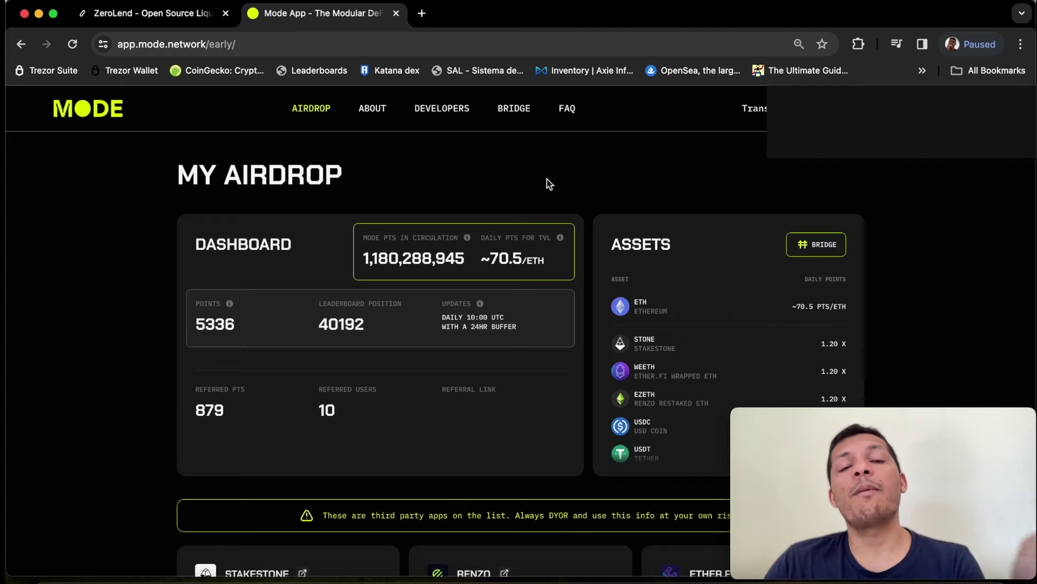
# - Open Mode's bridge page and enter 0.1 ETH as the deposit amount from Ethereum
pyautogui.click(515, 115)
pyautogui.scroll(-3, 534, 224)
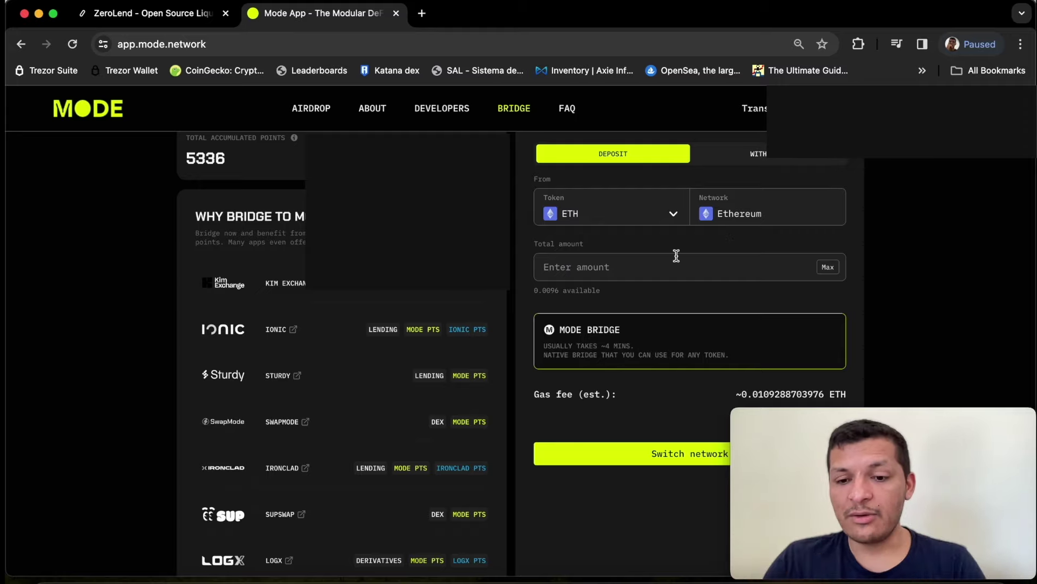
pyautogui.write('1')
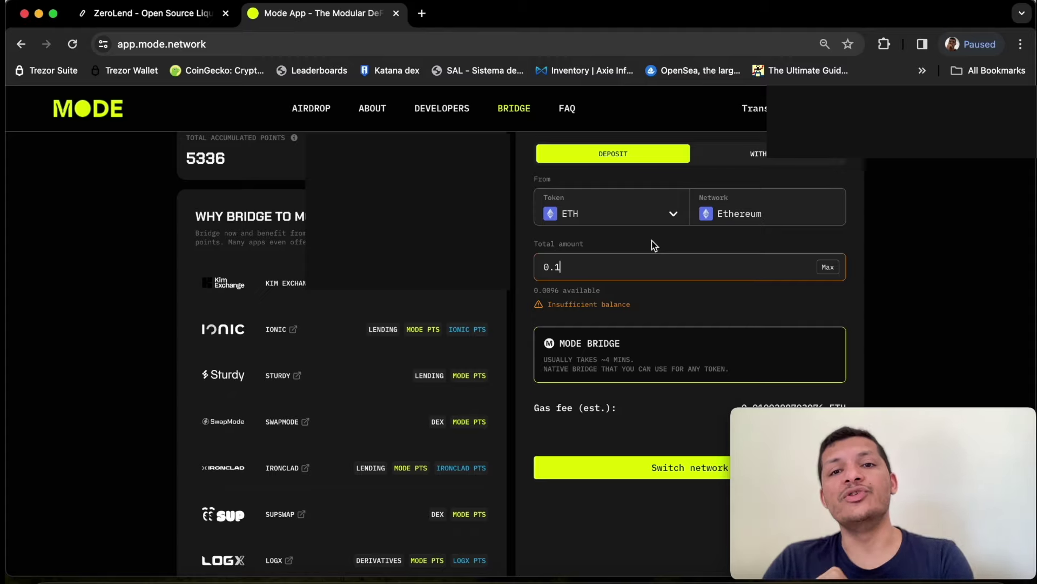
pyautogui.scroll(1, 652, 232)
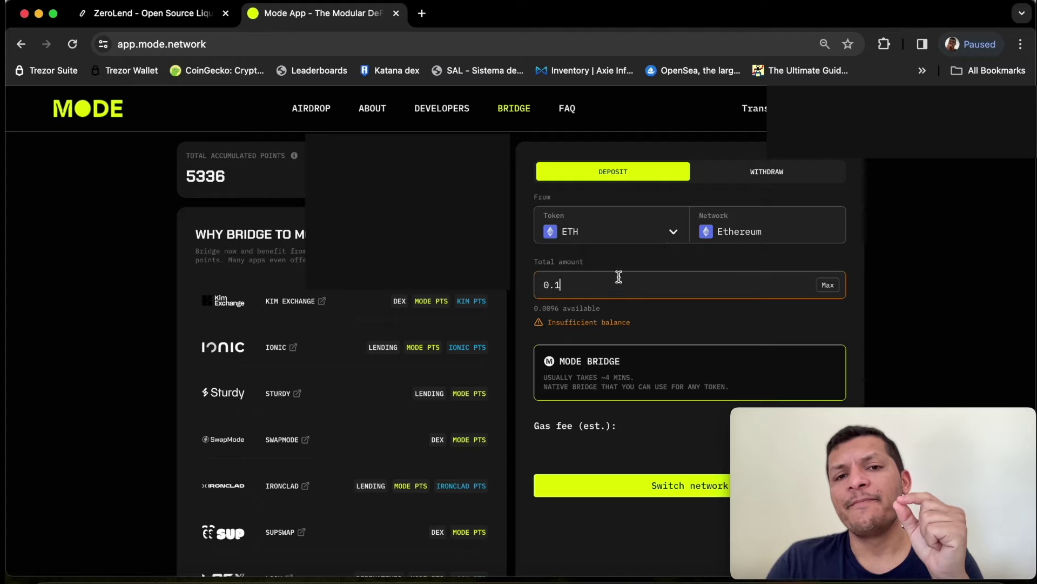
# - Highlight the estimated gas fee in USD for the 0.1 ETH deposit on Mode's bridge page
pyautogui.scroll(-3, 635, 354)
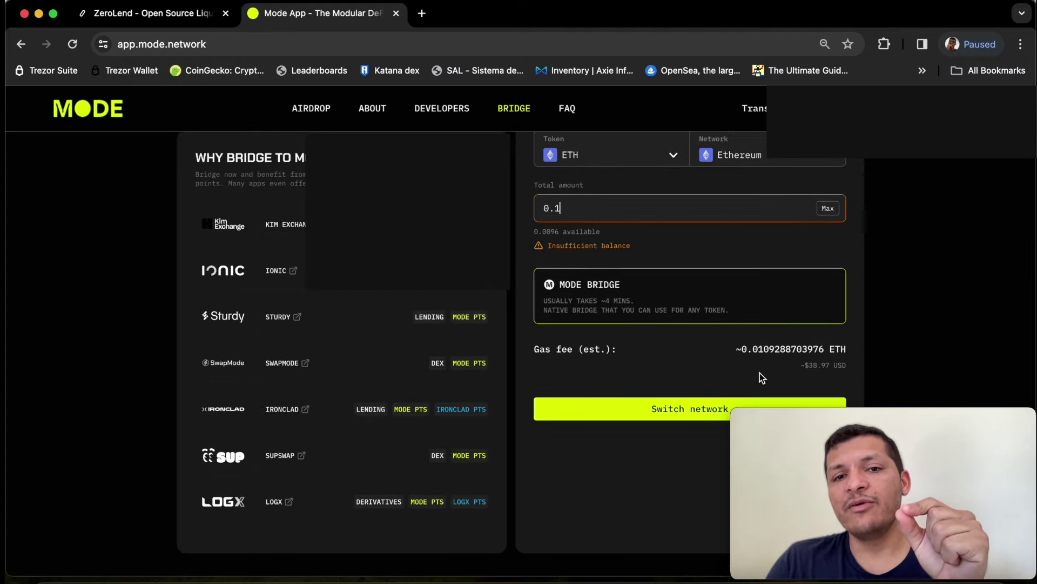
pyautogui.moveTo(802, 366); pyautogui.dragTo(847, 368)
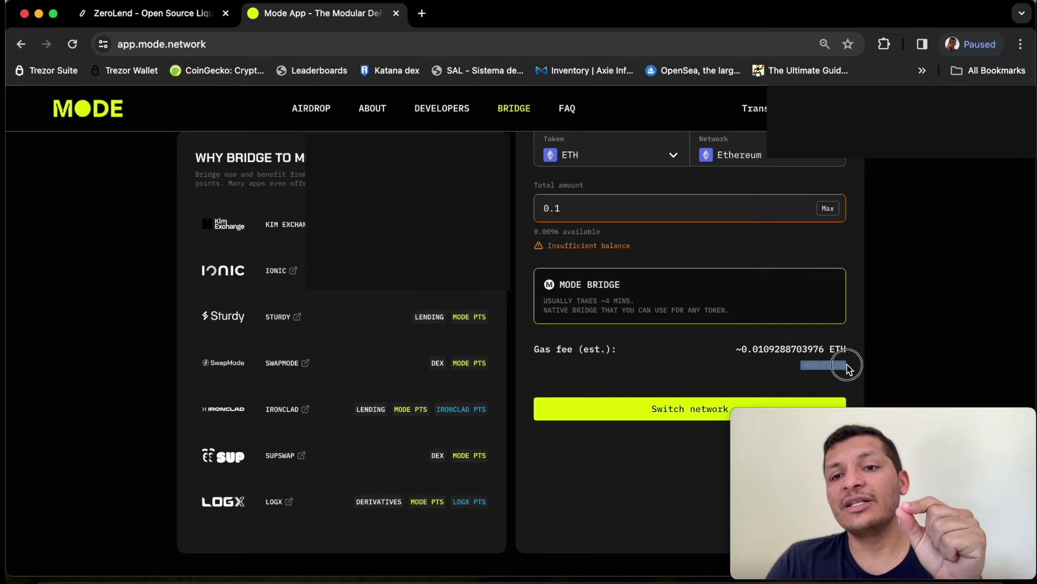
pyautogui.click(716, 370)
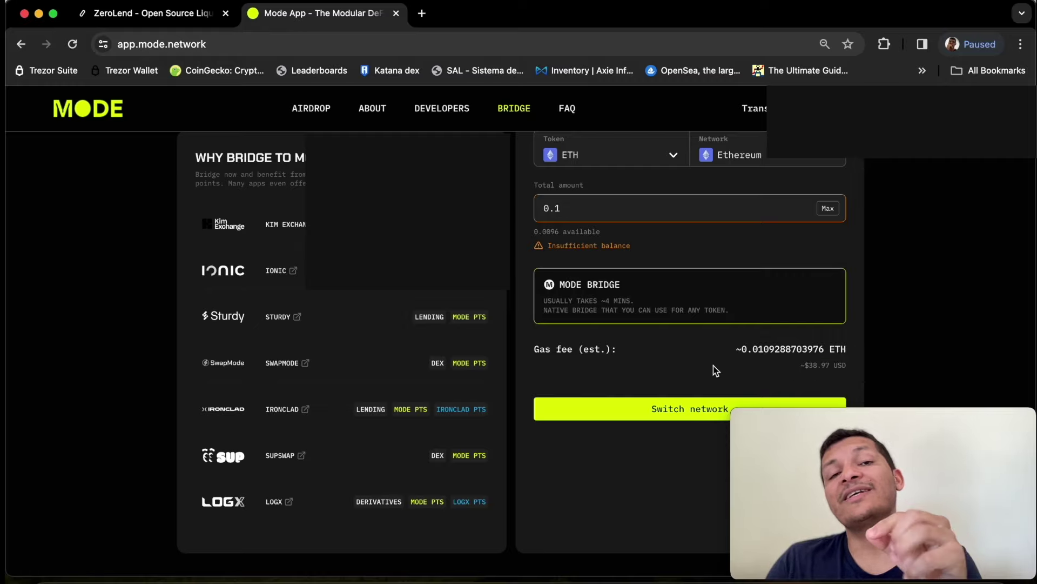
# - Open Etherscan's Ethereum Gas Tracker in a new browser tab and highlight the Low gas price
pyautogui.click(421, 15)
pyautogui.write('gas')
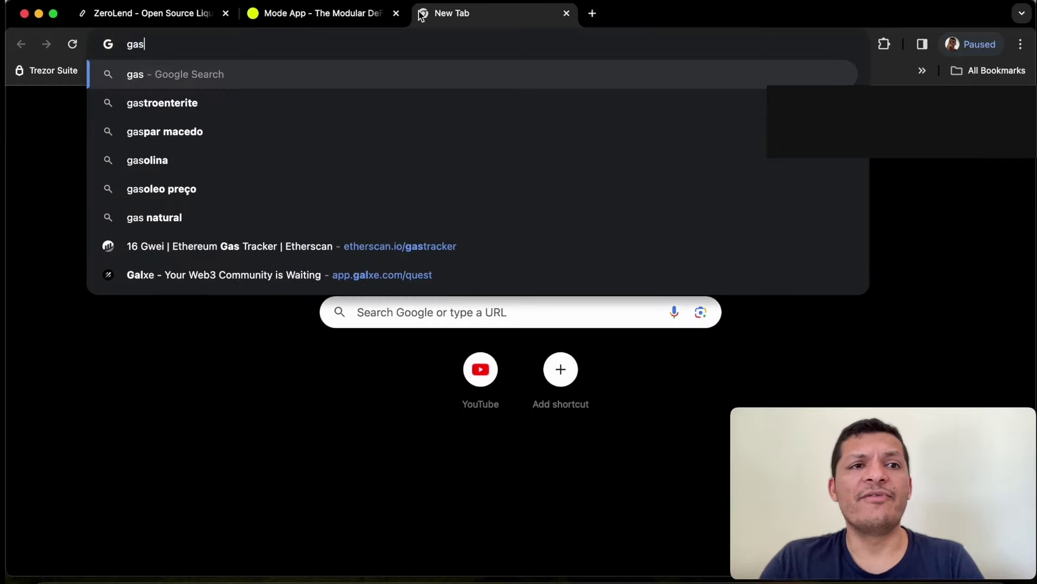
pyautogui.click(244, 241)
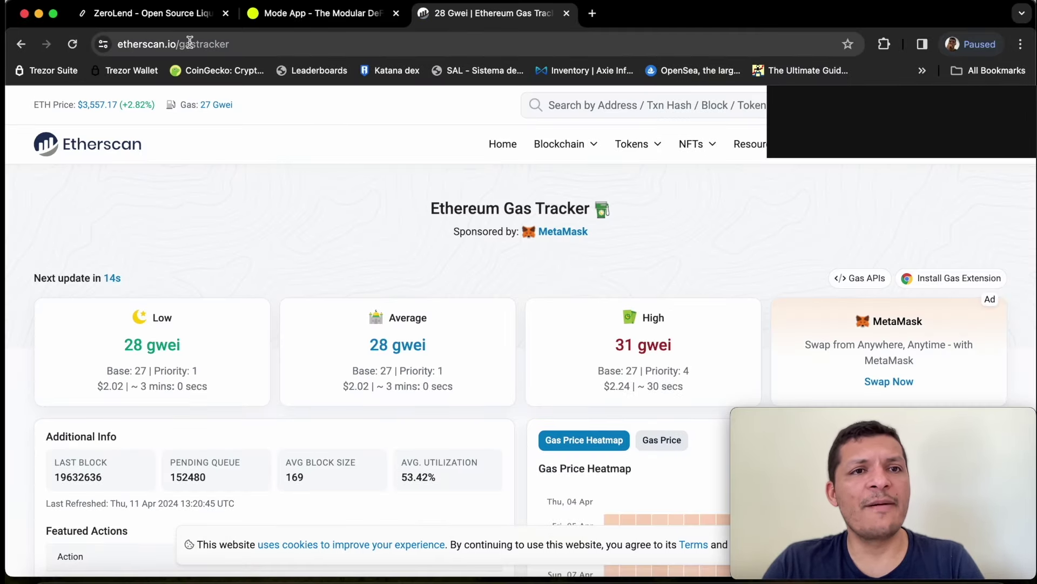
pyautogui.scroll(-2, 278, 264)
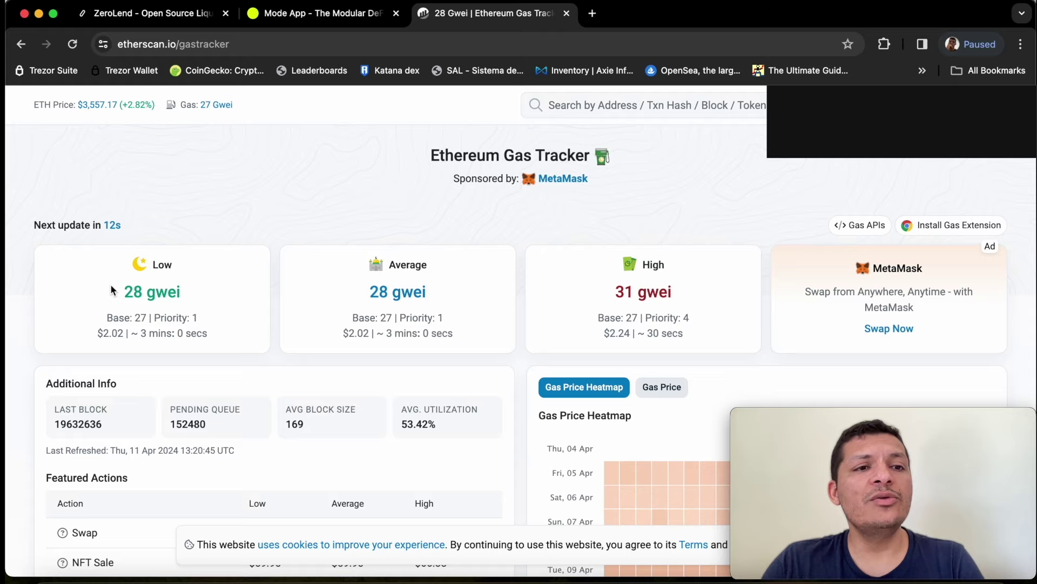
pyautogui.moveTo(105, 296); pyautogui.dragTo(194, 292)
pyautogui.click(200, 290)
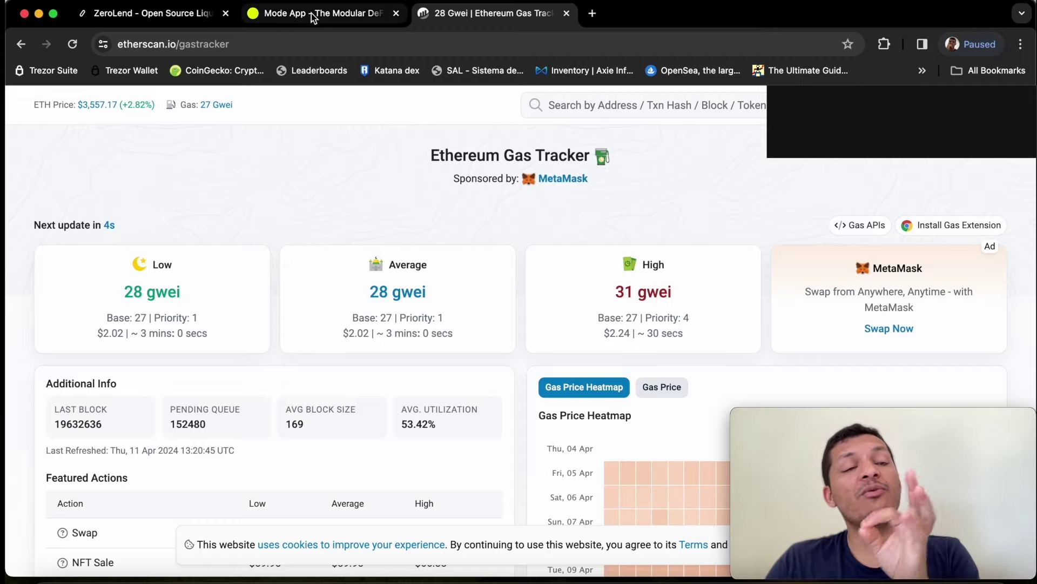
# - Open orbiter.finance in a new browser tab and connect the MetaMask wallet
pyautogui.click(594, 13)
pyautogui.write('orbi')
pyautogui.press('Return')
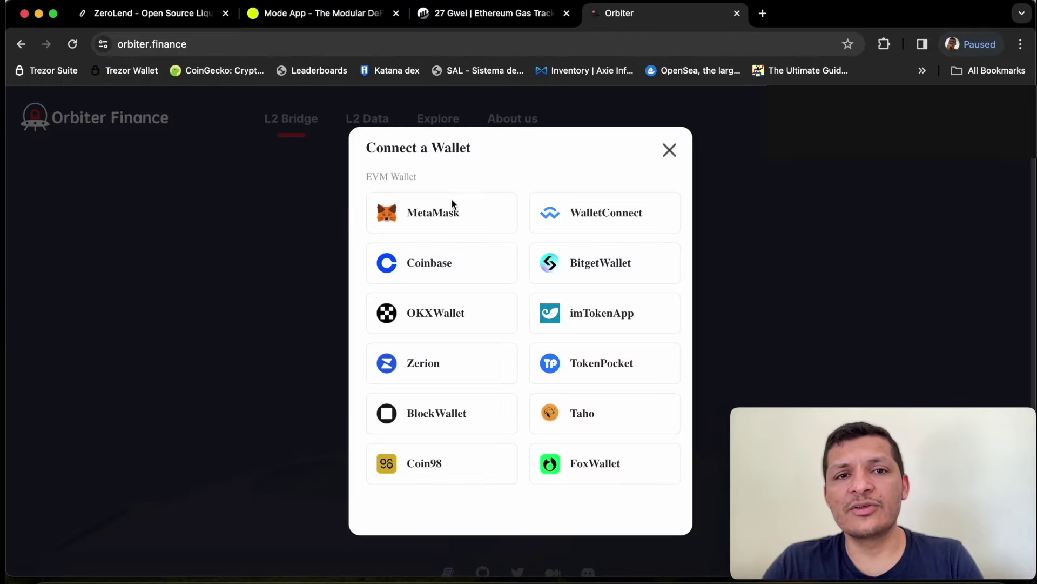
pyautogui.click(452, 204)
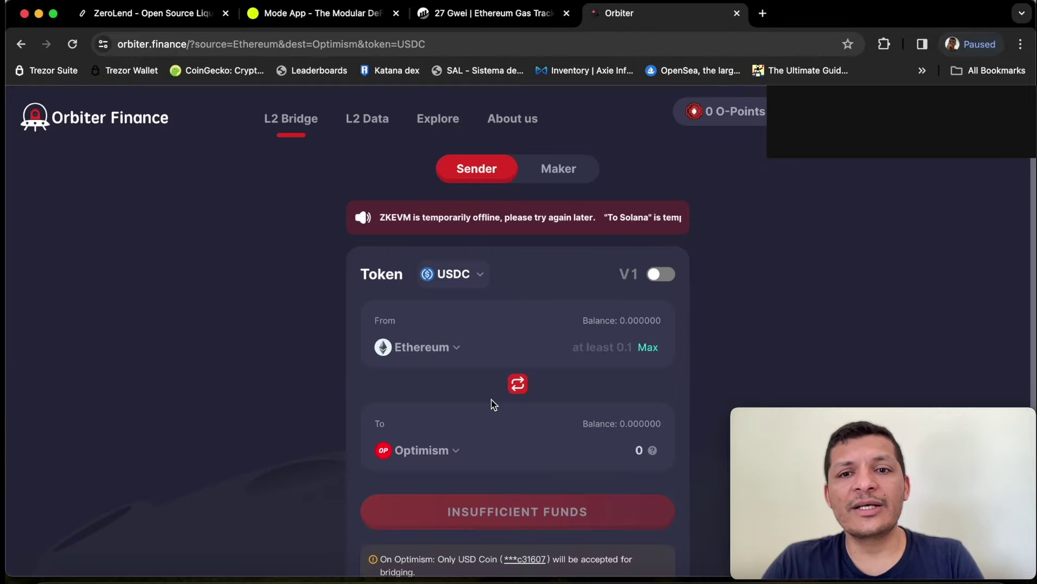
# - Set the Orbiter transfer to go from Base to Mode, swapping the direction and finding Mode in the chain search
pyautogui.click(439, 453)
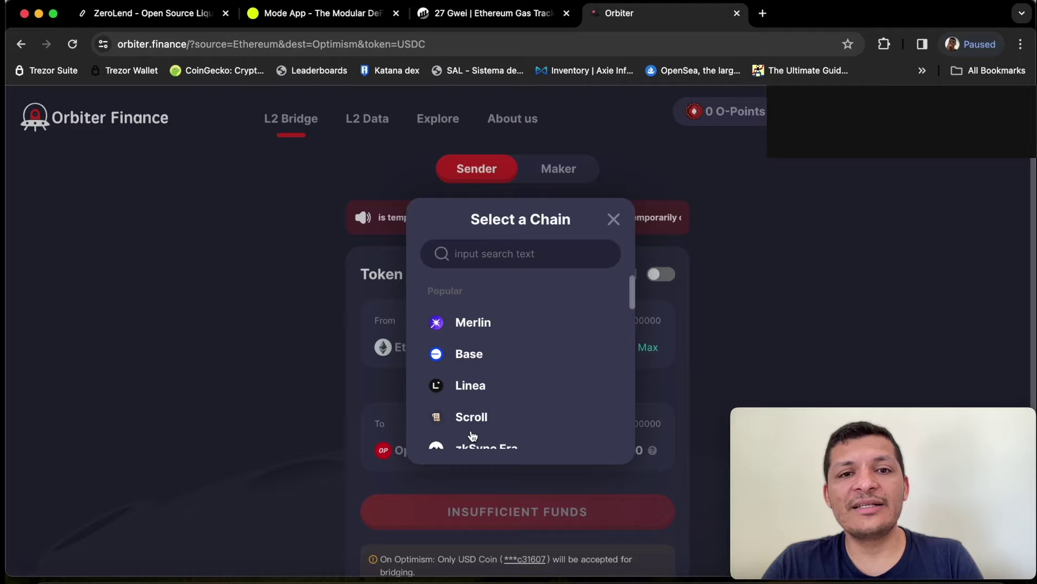
pyautogui.click(487, 362)
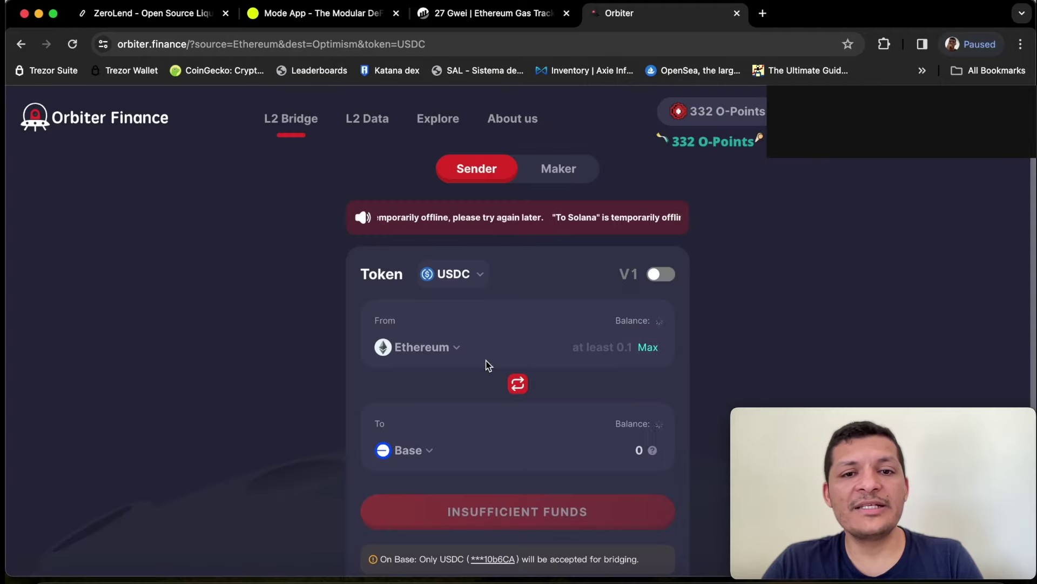
pyautogui.click(509, 382)
pyautogui.click(409, 452)
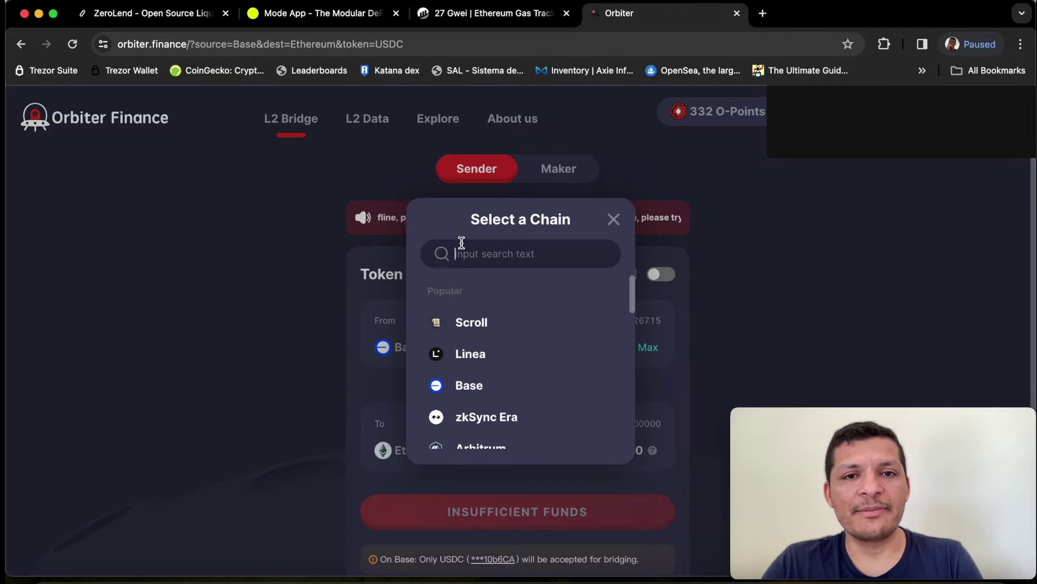
pyautogui.write('mode')
pyautogui.click(489, 352)
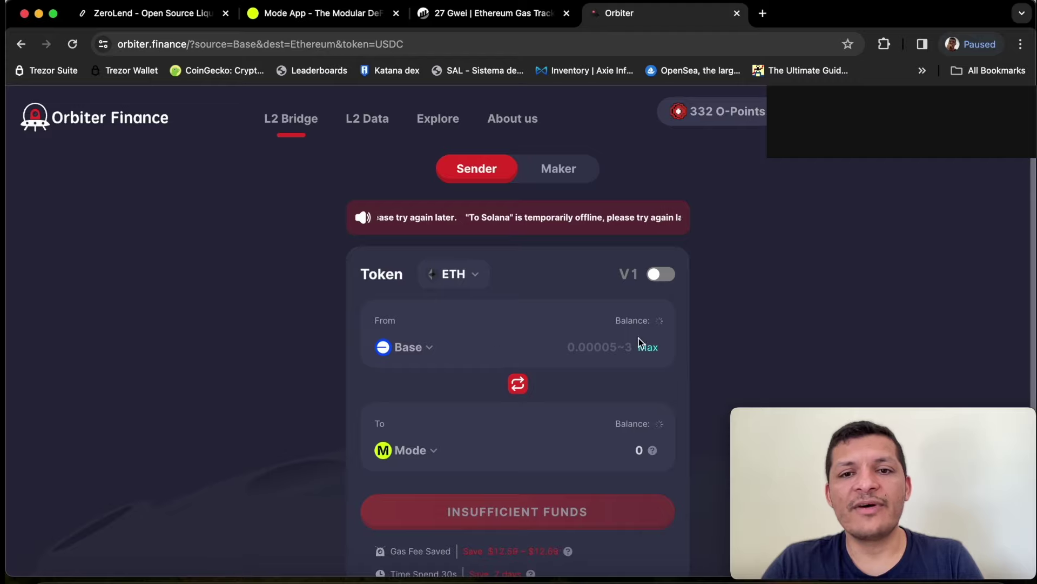
# - Enter 0.1 ETH as the transfer amount and change the source chain to Linea
pyautogui.click(609, 346)
pyautogui.write('0.1')
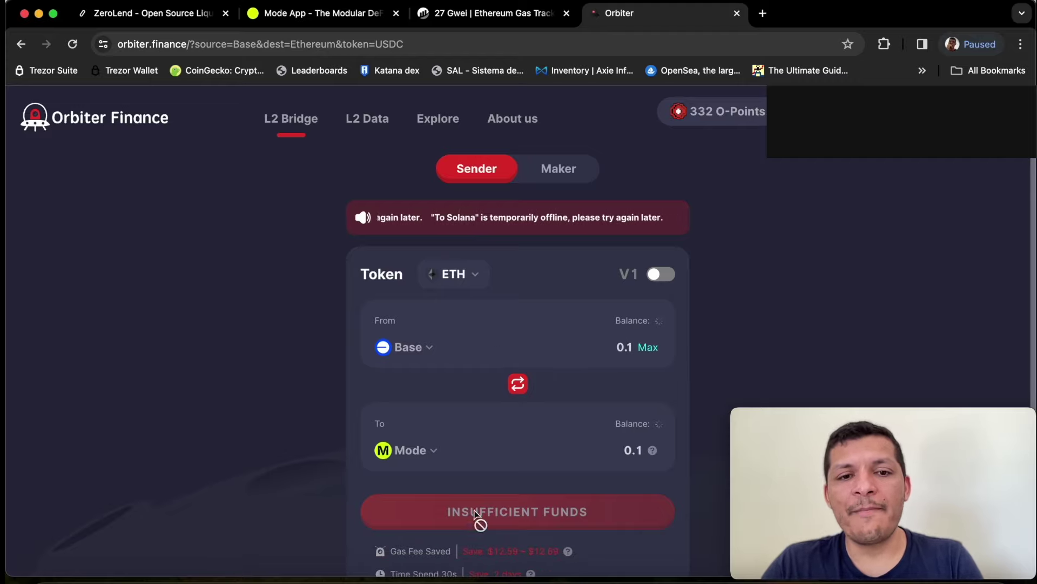
pyautogui.click(424, 347)
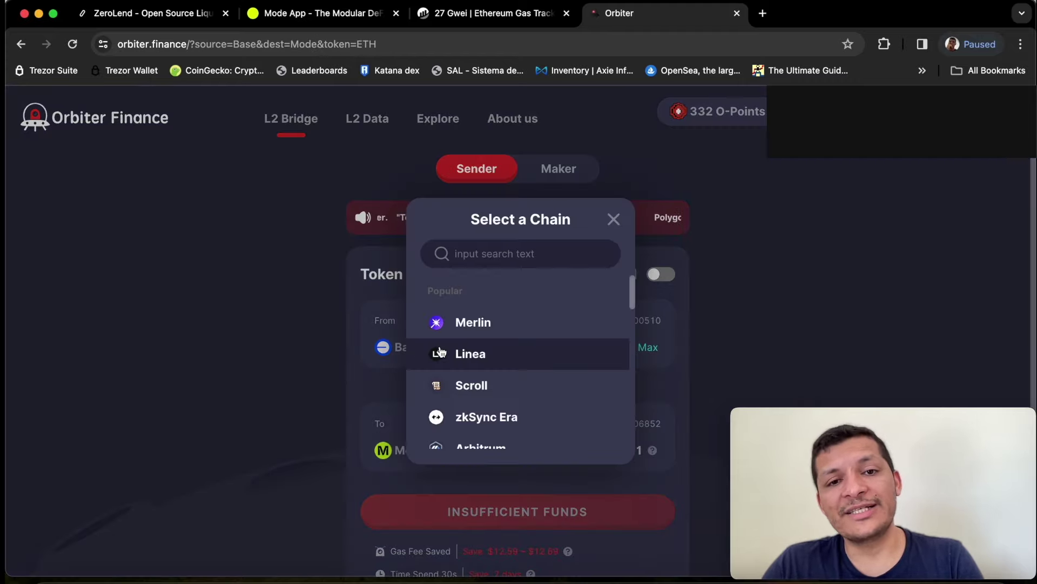
pyautogui.click(440, 352)
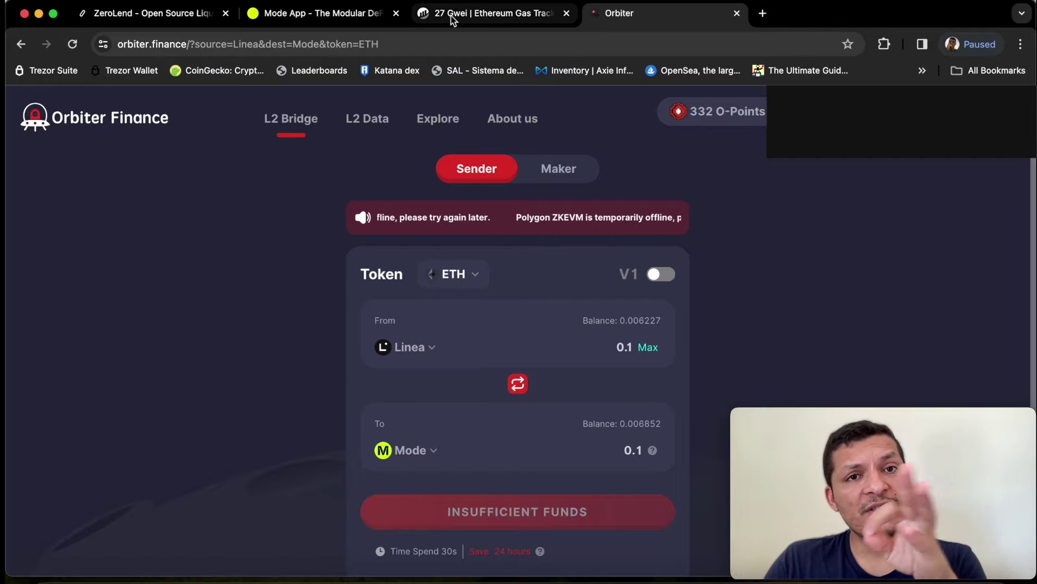
# - Return to Mode's bridge page and review the deposit form and its estimated gas fee
pyautogui.click(324, 14)
pyautogui.scroll(4, 631, 290)
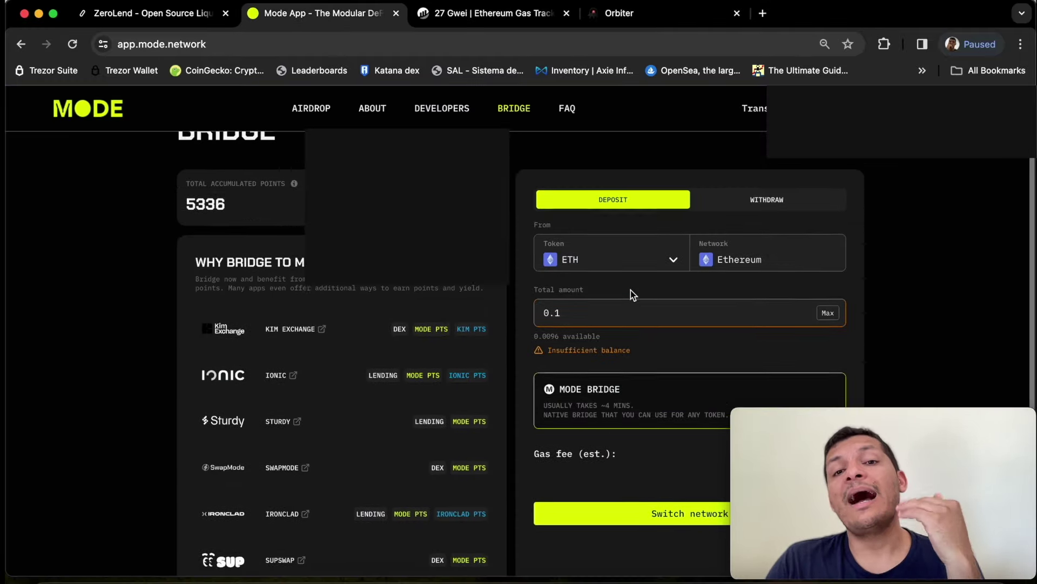
pyautogui.scroll(-2, 630, 290)
pyautogui.scroll(-1, 631, 291)
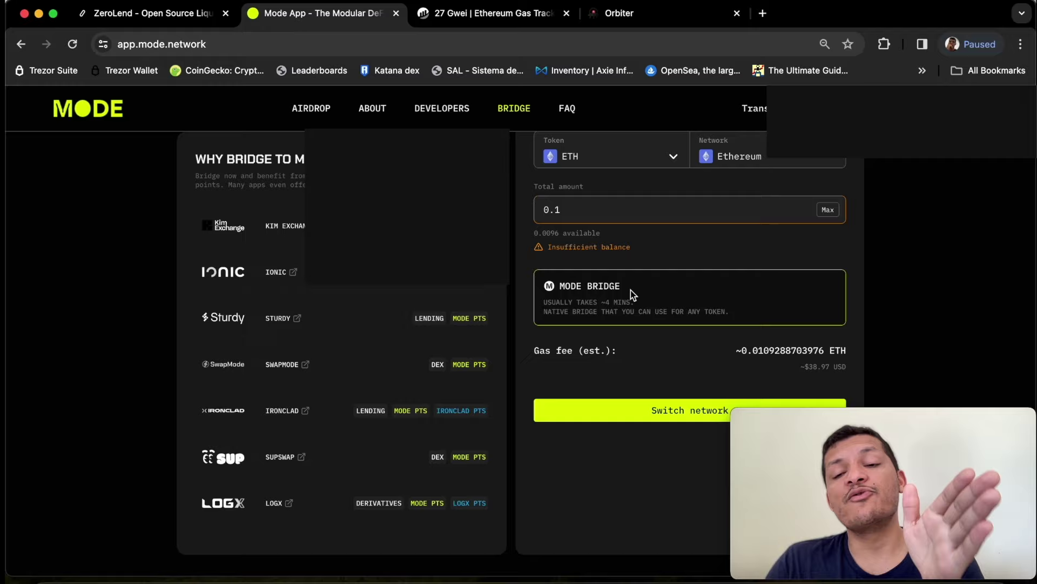
pyautogui.scroll(5, 631, 290)
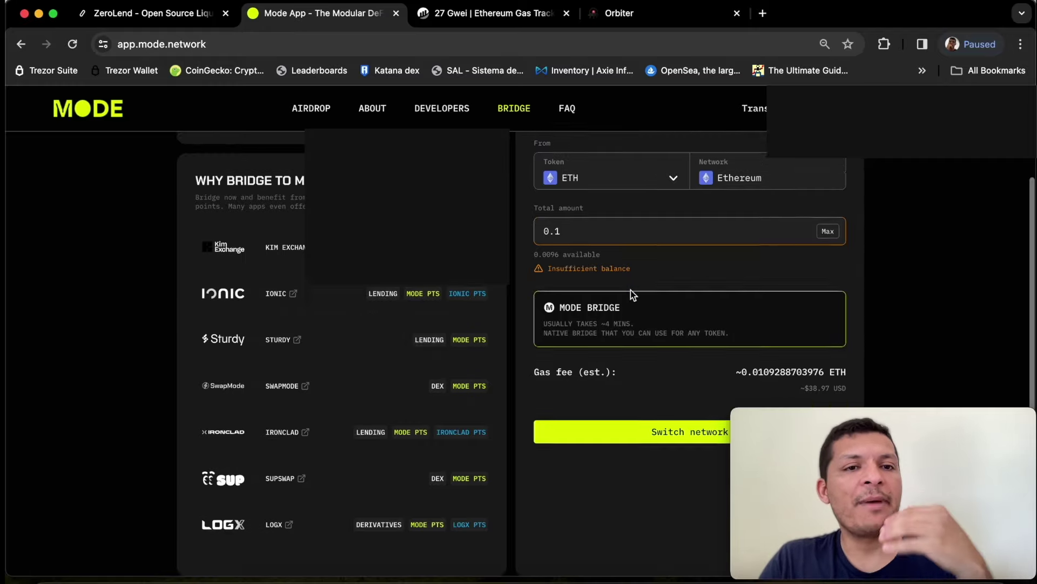
# - Open Mode's airdrop page and look through the dashboard down to the Mode Ecosystem app list
pyautogui.click(316, 113)
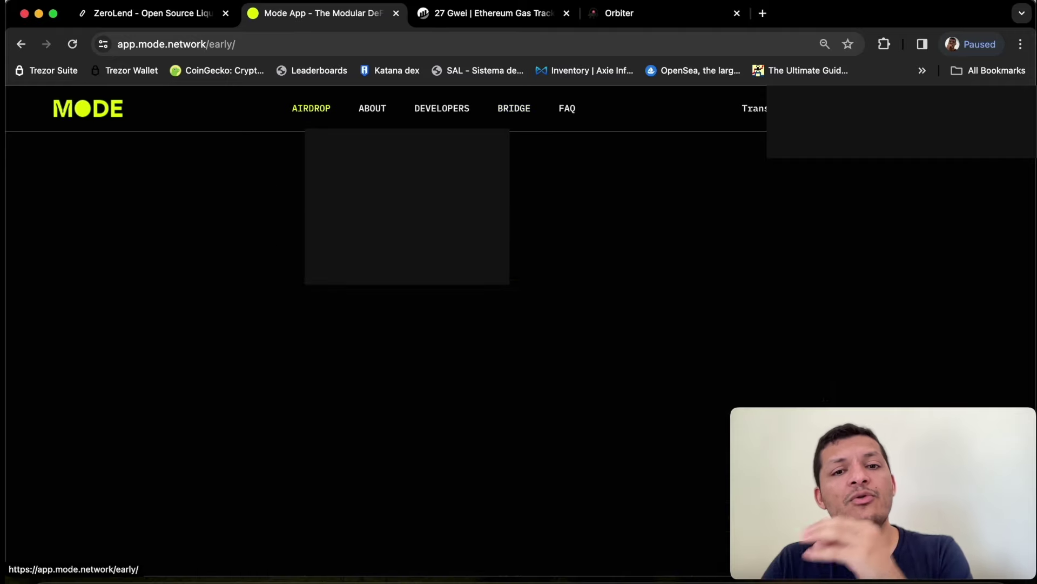
pyautogui.scroll(-3, 573, 361)
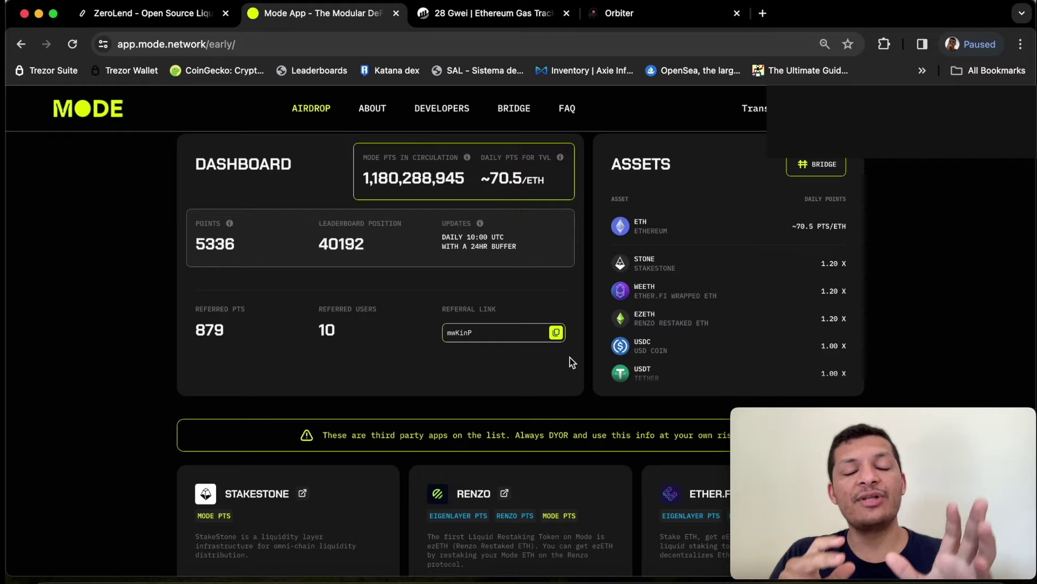
pyautogui.scroll(-15, 572, 362)
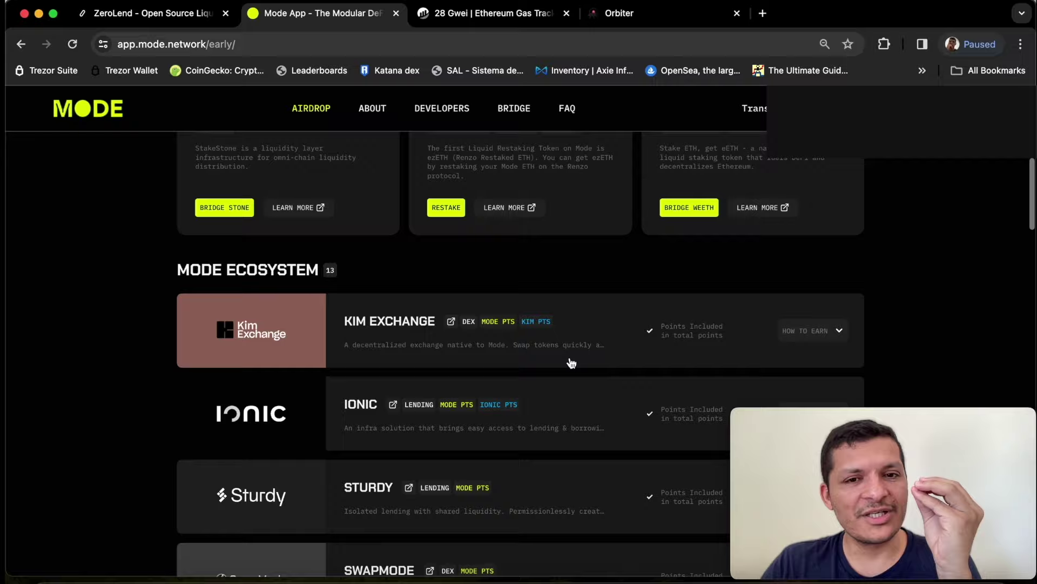
pyautogui.scroll(3, 571, 362)
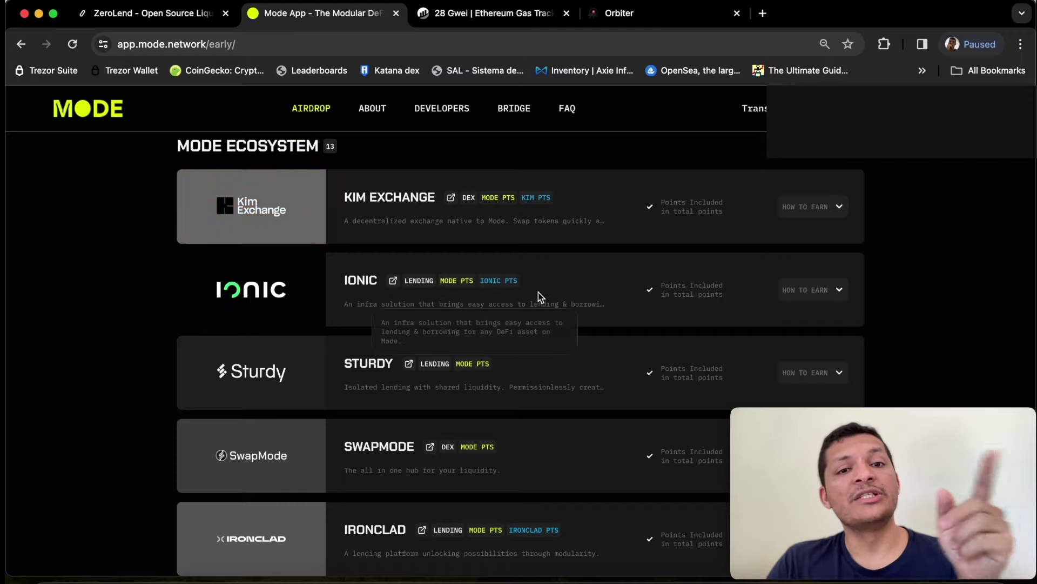
# - Open Ionic from the Mode Ecosystem list, accepting the third-party risk warning, and close the extra Ionic site tab
pyautogui.click(394, 282)
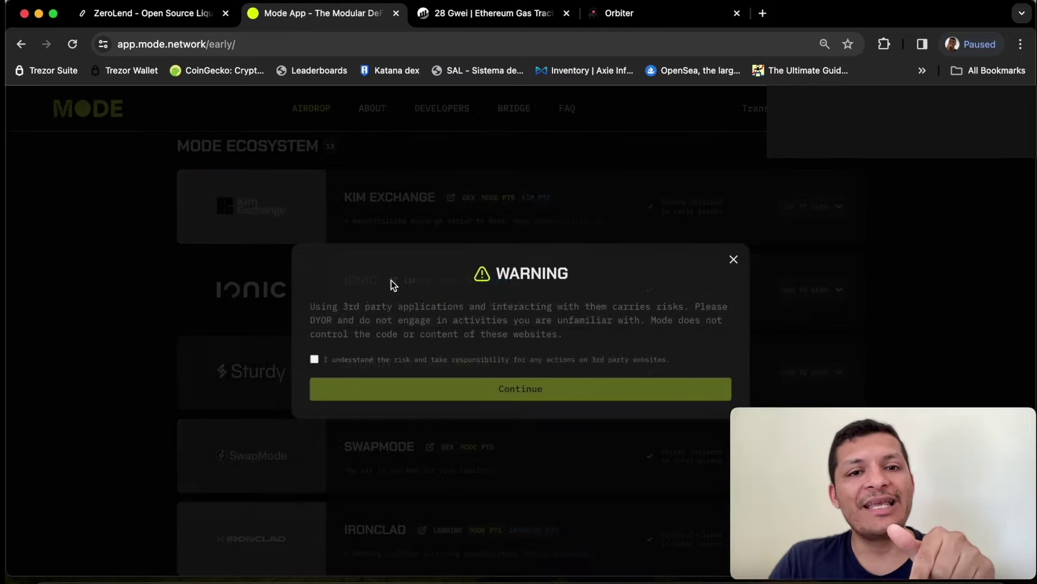
pyautogui.click(314, 359)
pyautogui.click(383, 385)
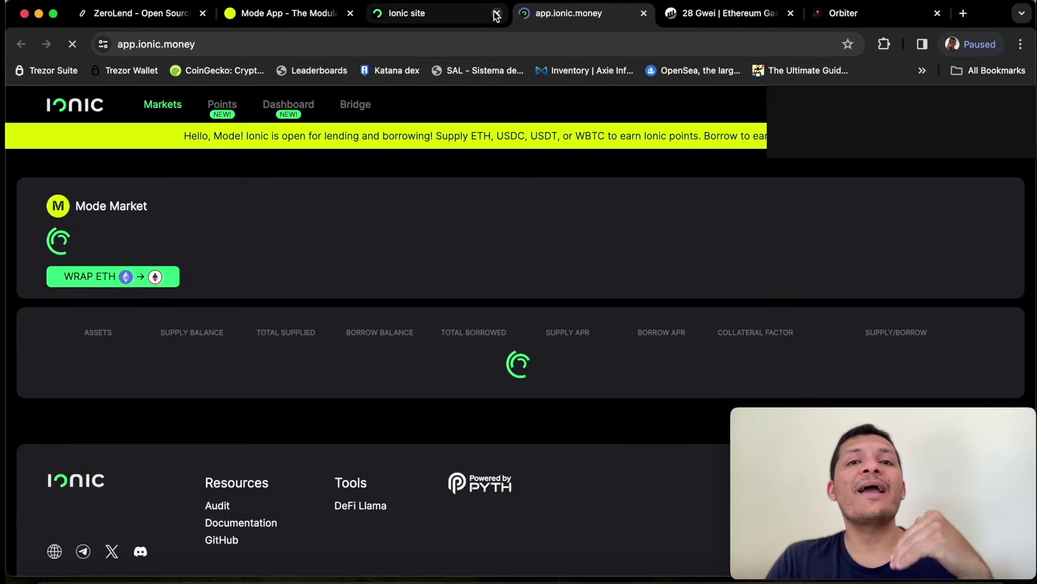
pyautogui.click(492, 14)
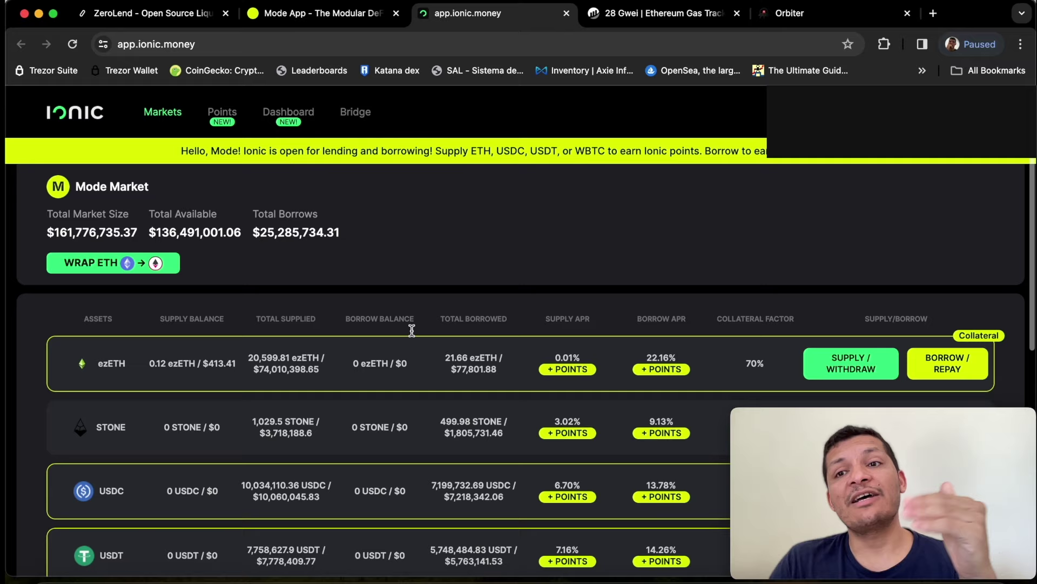
# - Review Ionic's Mode Market assets and highlight the account's total points on the Ionic dashboard
pyautogui.scroll(-5, 412, 331)
pyautogui.scroll(5, 412, 335)
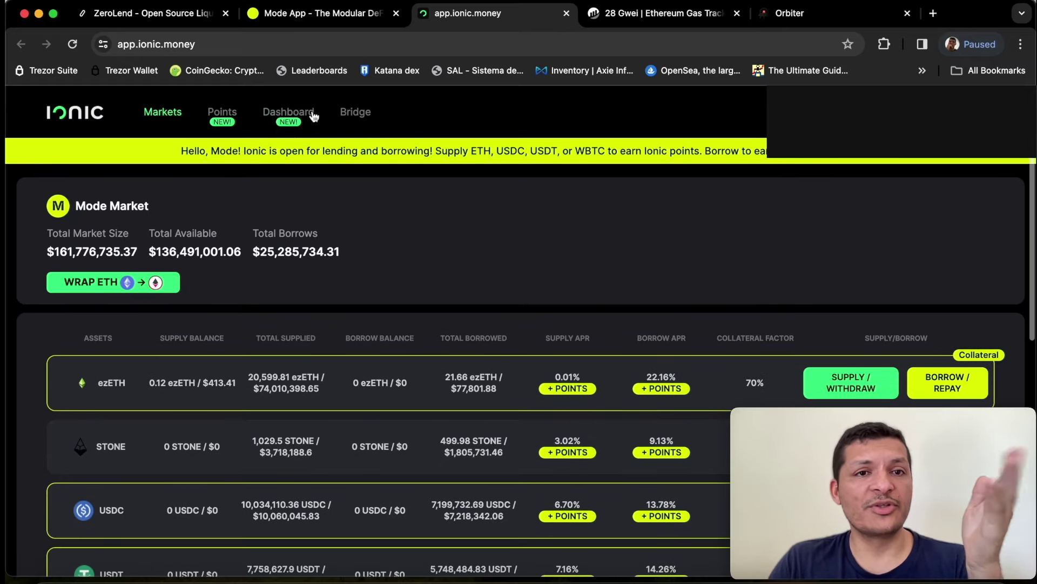
pyautogui.click(288, 112)
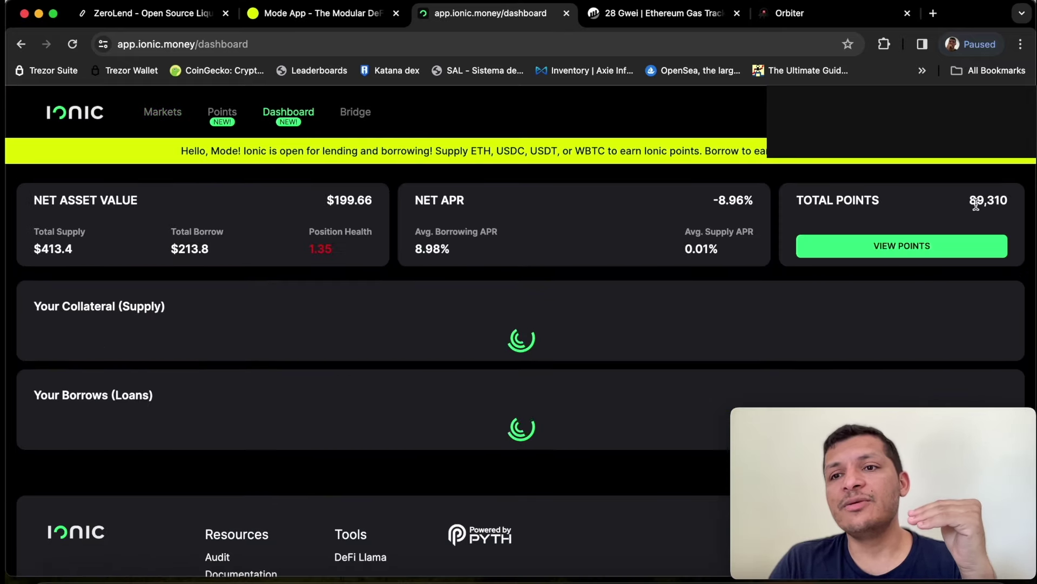
pyautogui.moveTo(968, 200); pyautogui.dragTo(1021, 205)
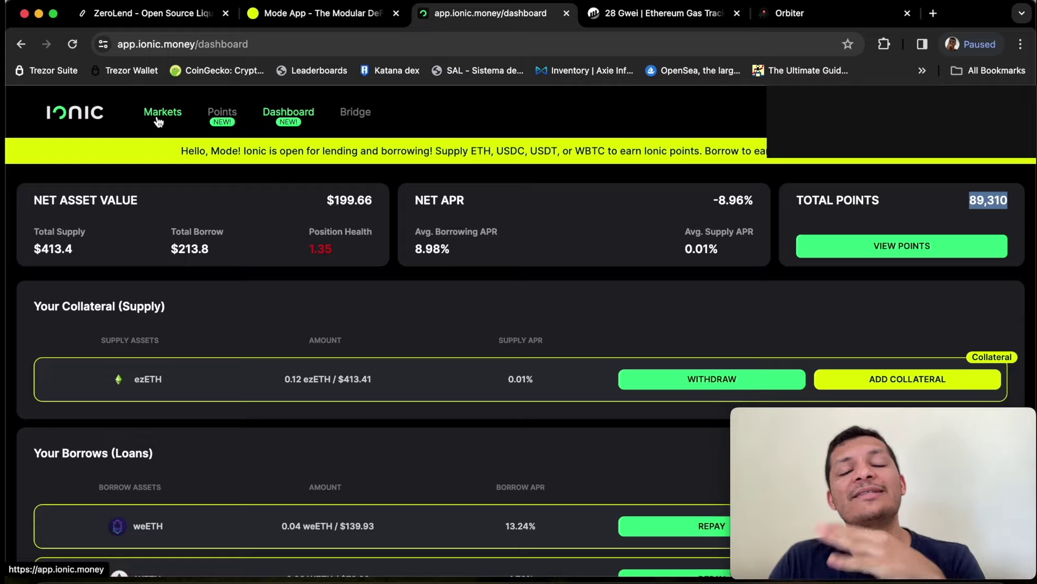
# - Return to Mode's airdrop page and browse the ecosystem apps from Kim Exchange down to iZUMi
pyautogui.click(302, 16)
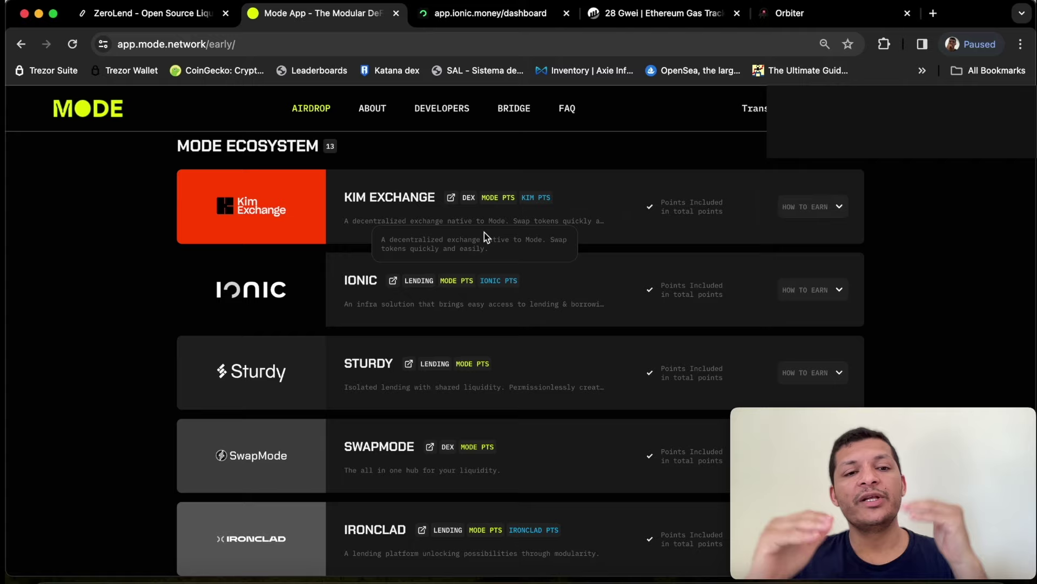
pyautogui.scroll(-2, 484, 233)
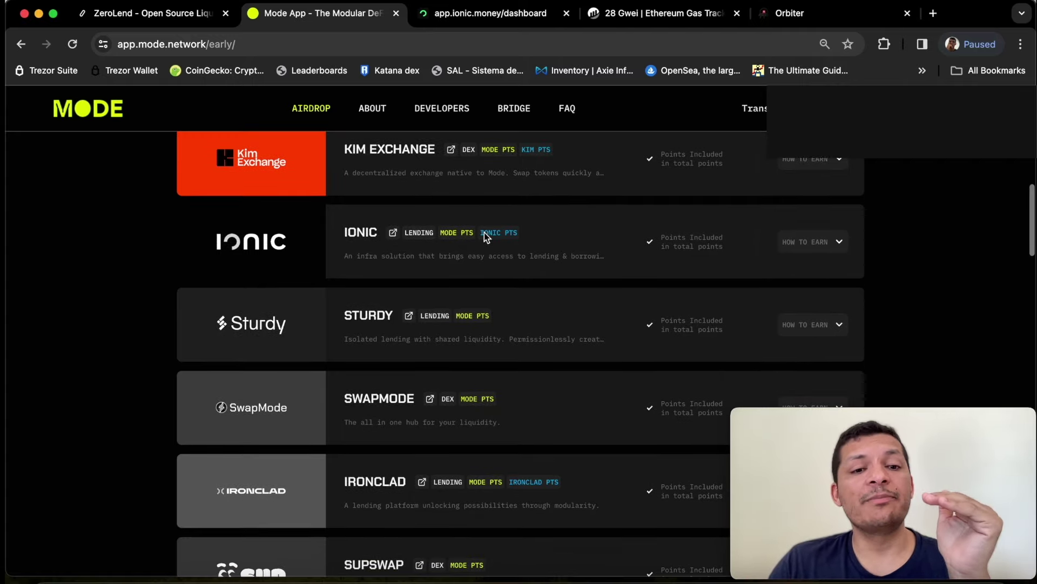
pyautogui.scroll(-5, 484, 232)
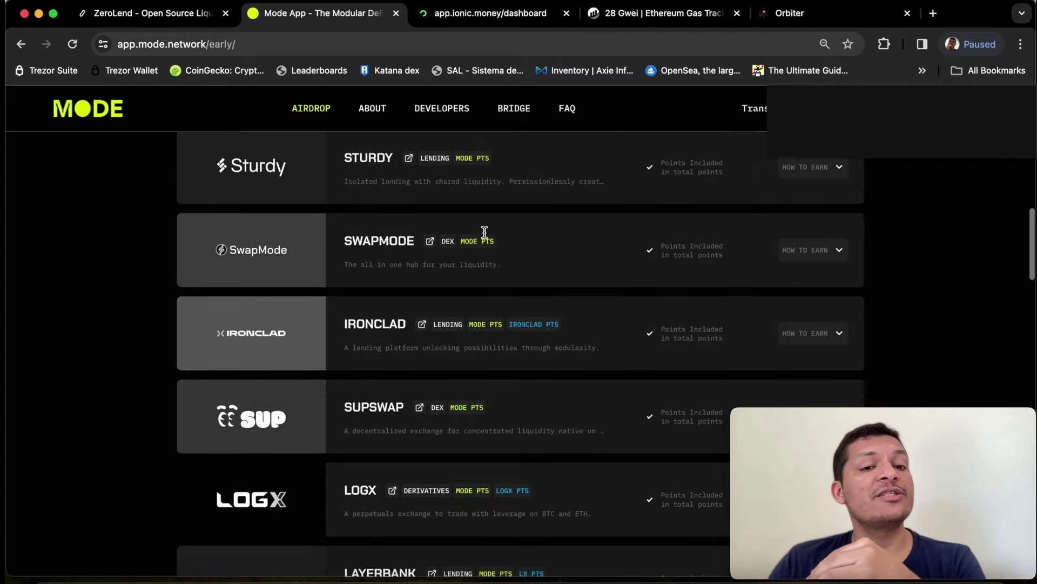
pyautogui.scroll(-5, 484, 232)
pyautogui.scroll(-7, 484, 232)
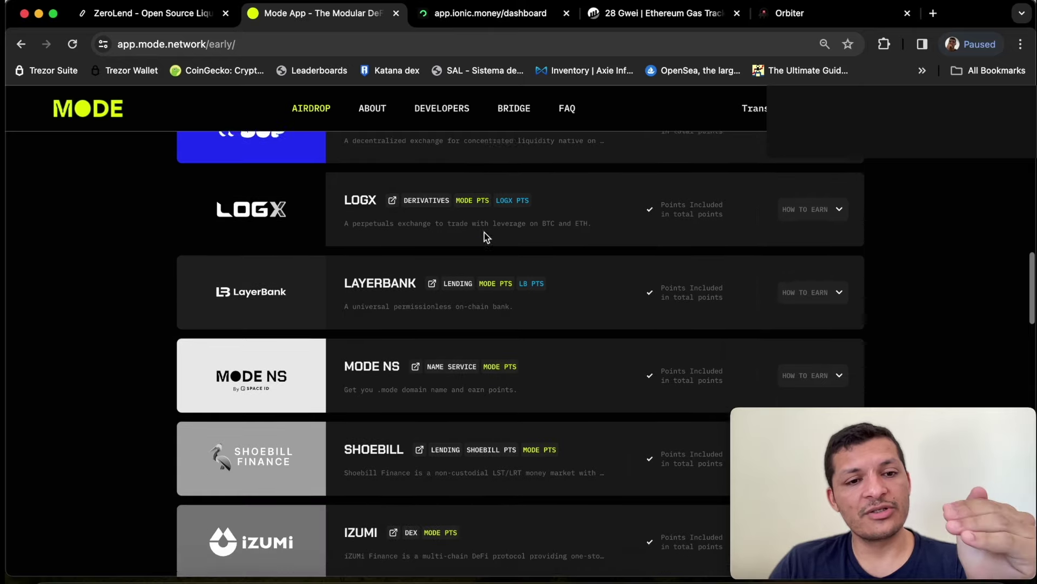